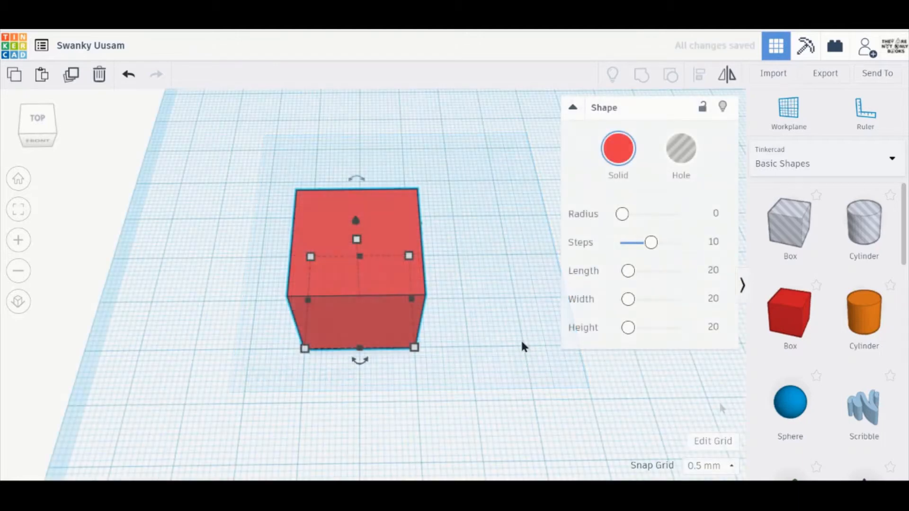
- Duplicate the 20 mm box and nudge the copy right until it clears the original by a 0.5 mm gap
key(ctrl+d)
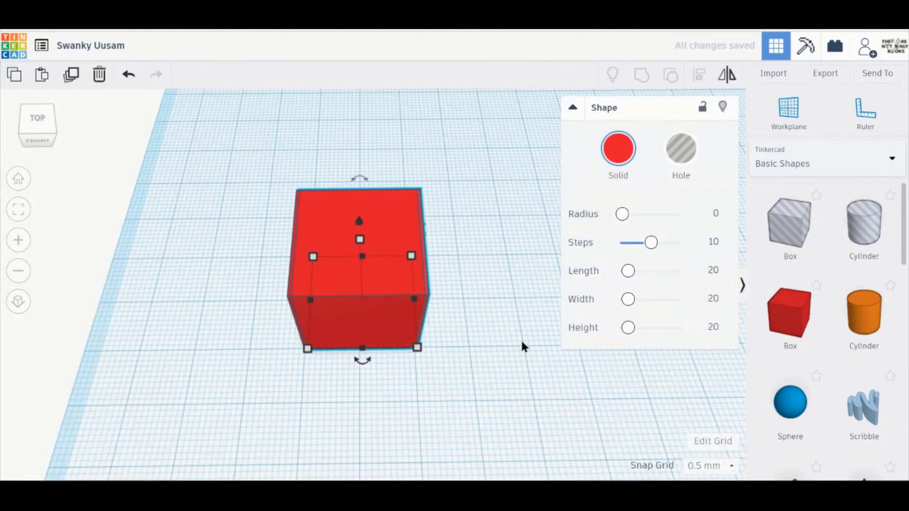
key(Right)
key(Right)
key(Right)
key(Right)
key(Right)
key(Right)
key(Right)
key(Right)
key(Right)
key(Right)
key(Right)
key(Right)
key(Right)
key(Right)
key(Right)
key(Right)
key(Right)
key(Right)
key(Right)
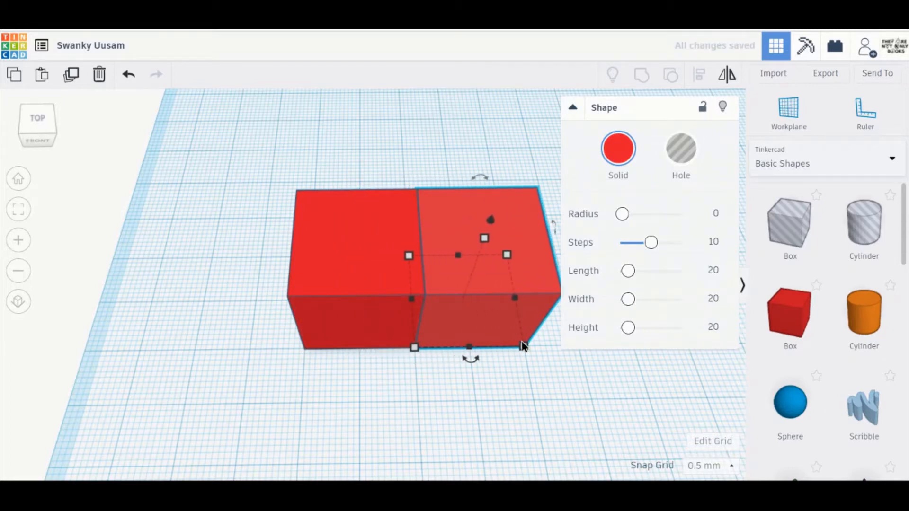
key(Right)
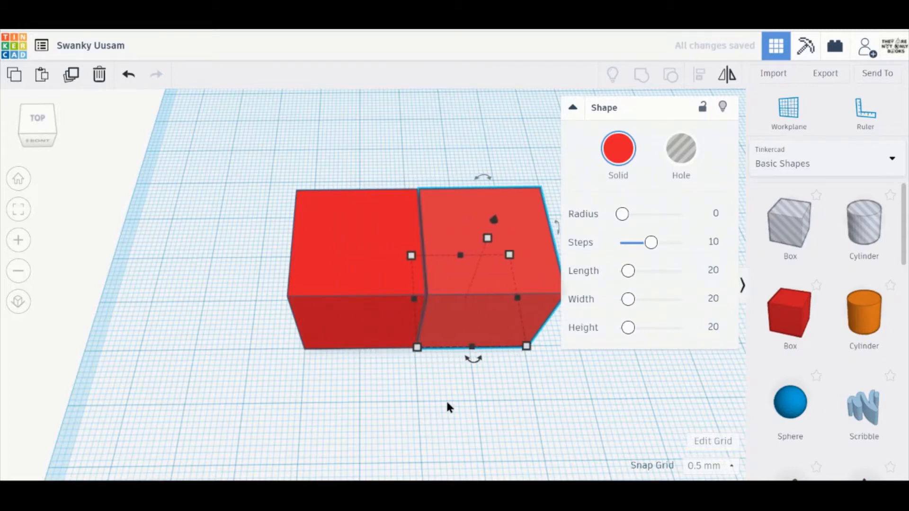
right_drag(446, 401, 437, 388)
scroll(428, 371, up, 5)
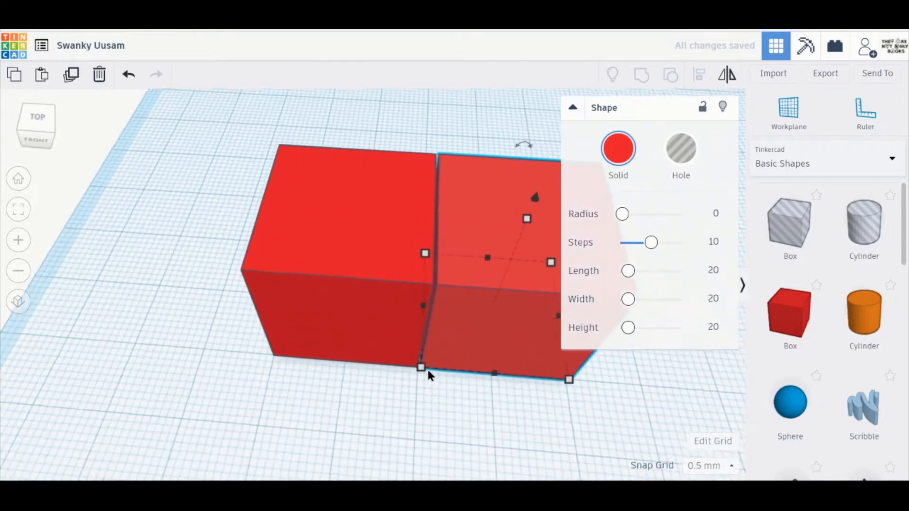
middle_drag(499, 456, 415, 402)
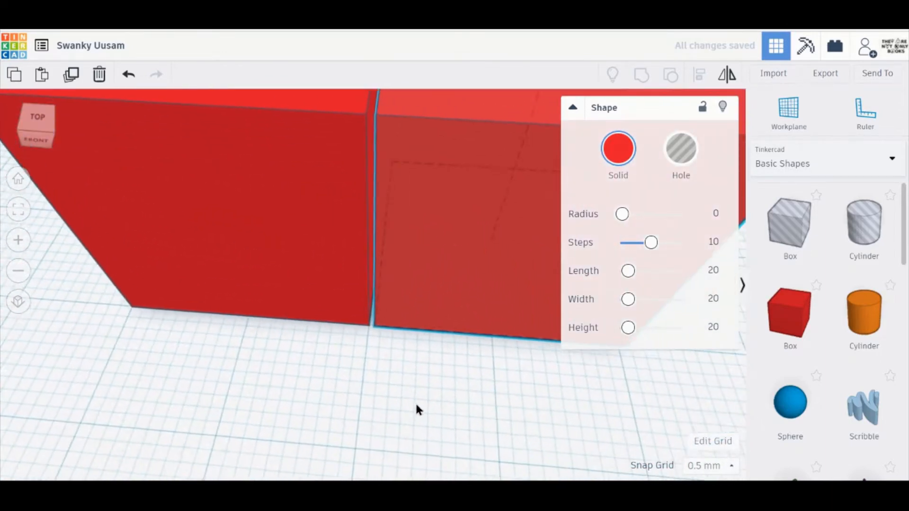
scroll(416, 405, down, 5)
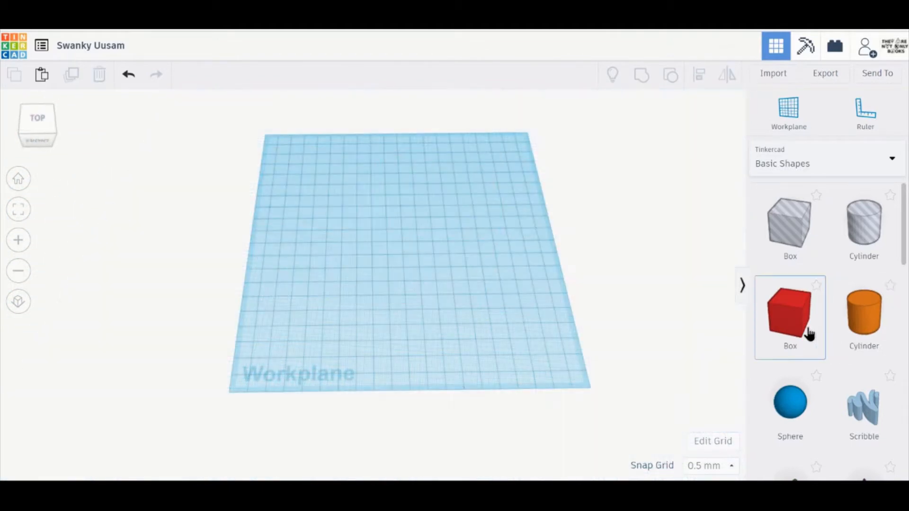
- Place a red 20 mm solid box in the front-left area of the empty workplane
drag(809, 334, 325, 309)
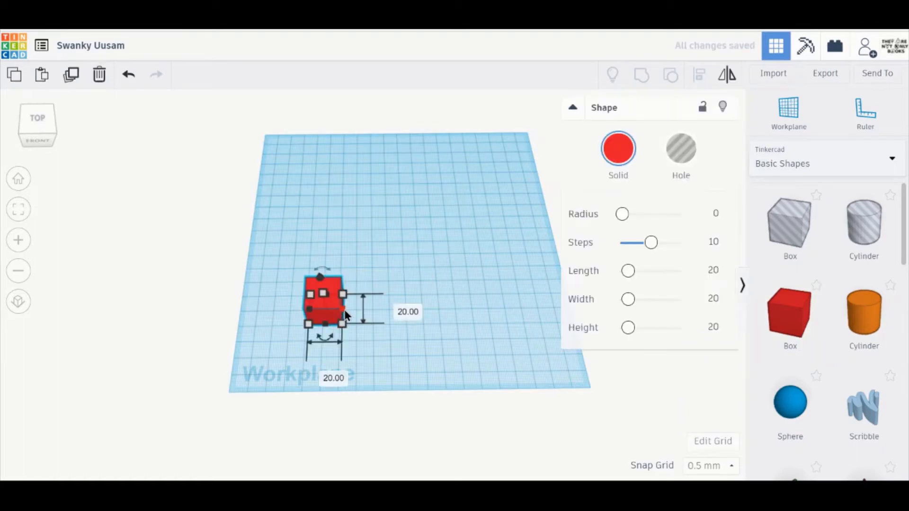
scroll(364, 303, up, 4)
key(f)
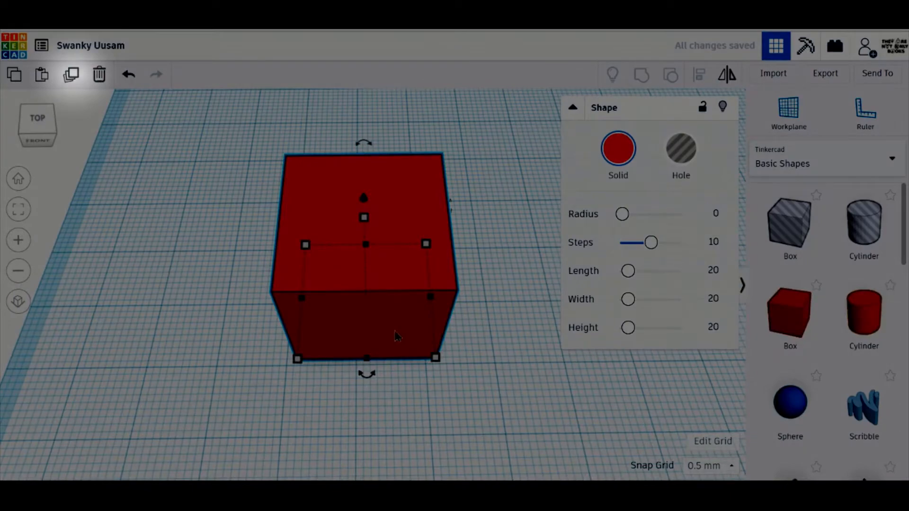
drag(405, 334, 385, 337)
click(513, 339)
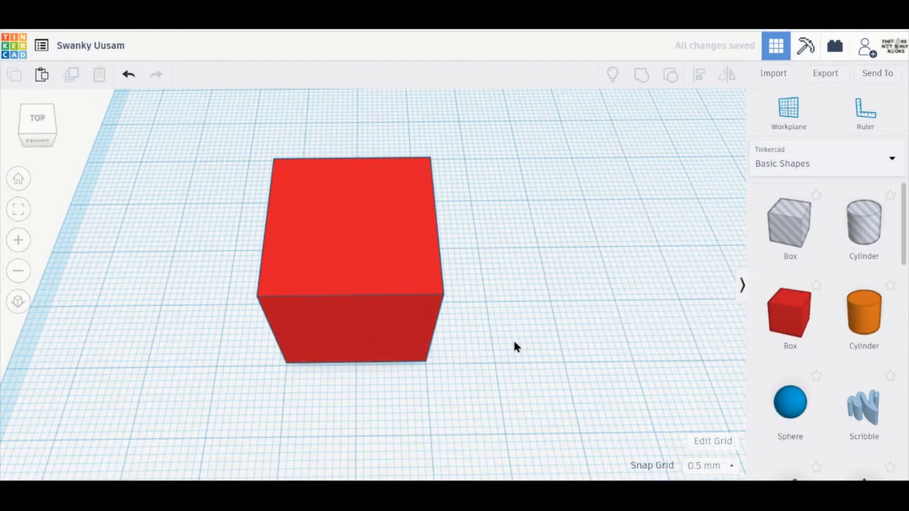
click(309, 331)
key(f)
click(533, 403)
scroll(540, 374, down, 2)
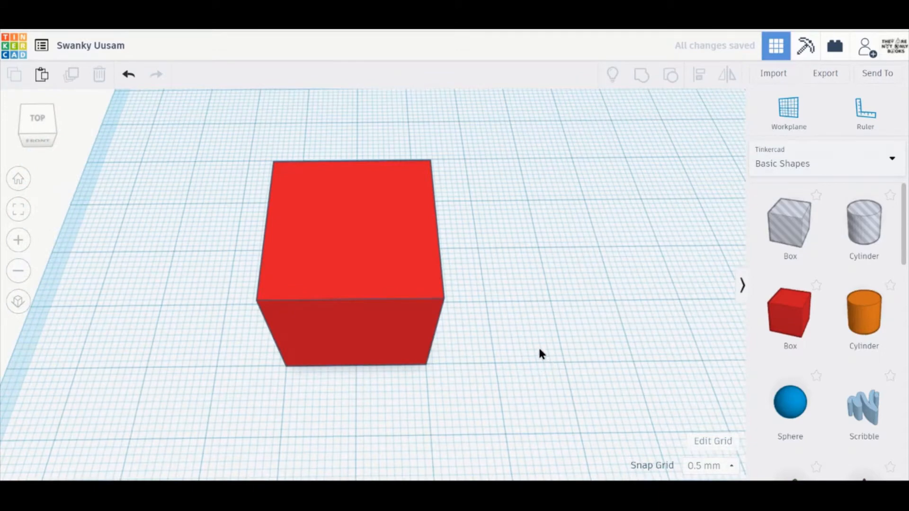
scroll(539, 354, down, 1)
- Duplicate the box and nudge the copy along the workplane to the original's right side, leaving a 0.5 mm gap
click(395, 292)
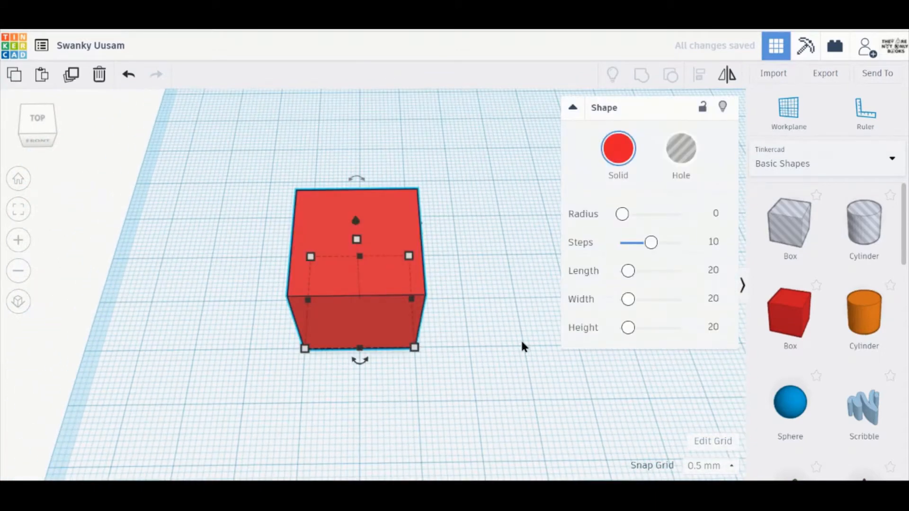
key(ctrl+d)
key(Right)
key(Right)
key(Right)
key(Right)
key(Right)
key(Right)
key(Right)
key(Right)
key(Right)
key(Right)
key(Right)
key(Right)
key(Right)
key(Right)
key(Right)
key(Right)
key(Right)
key(Right)
key(Right)
key(Right)
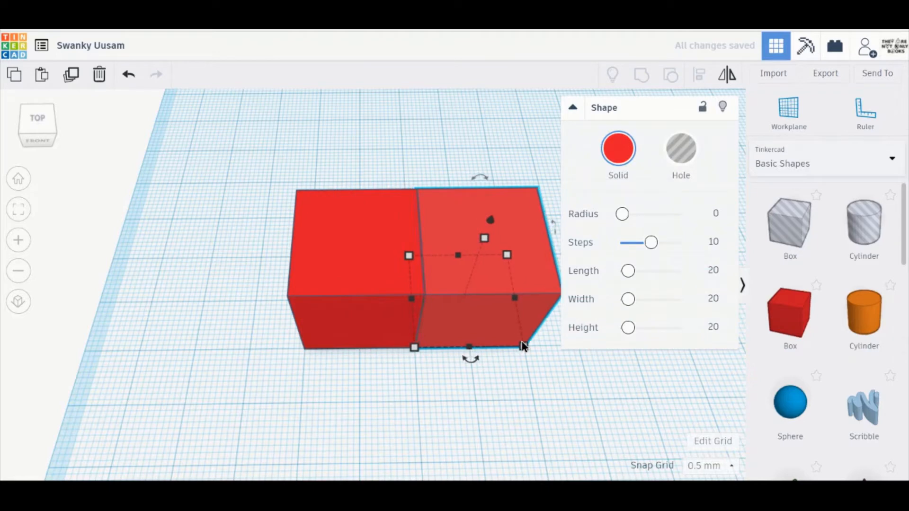
key(Right)
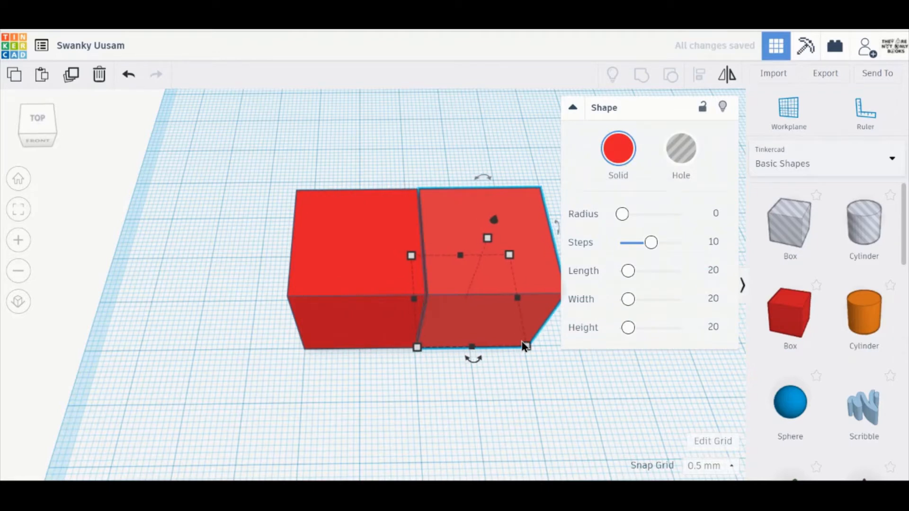
right_drag(446, 401, 428, 376)
scroll(428, 371, up, 5)
scroll(453, 391, up, 5)
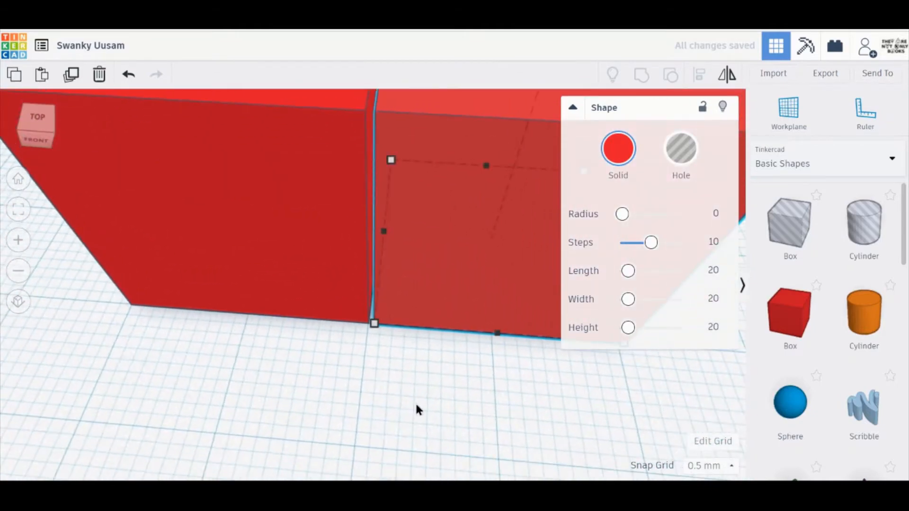
scroll(416, 402, down, 6)
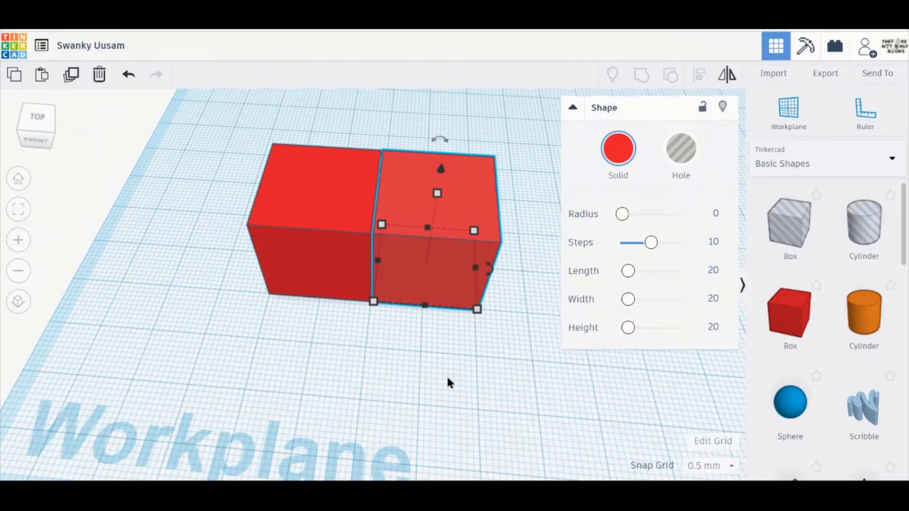
- Repeat the offset duplication to complete a row of three boxes, and collapse the shape properties
key(ctrl+d)
scroll(458, 374, down, 2)
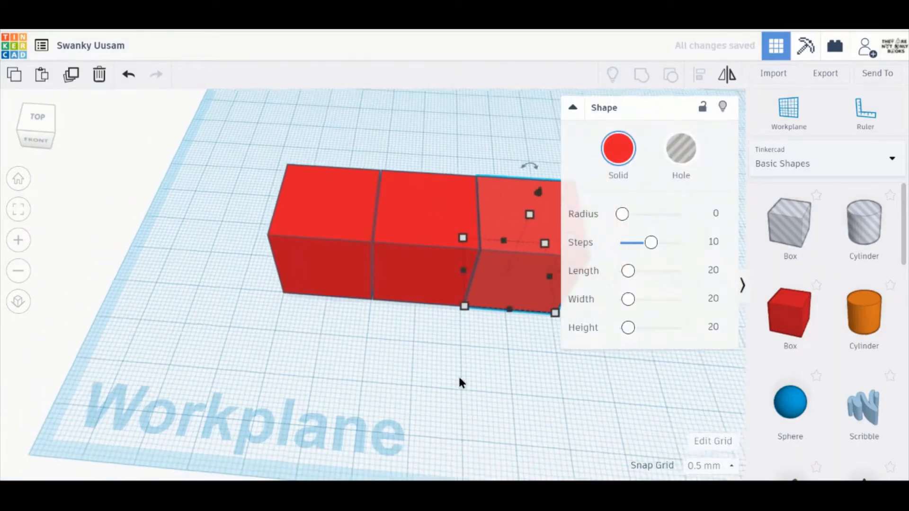
click(573, 108)
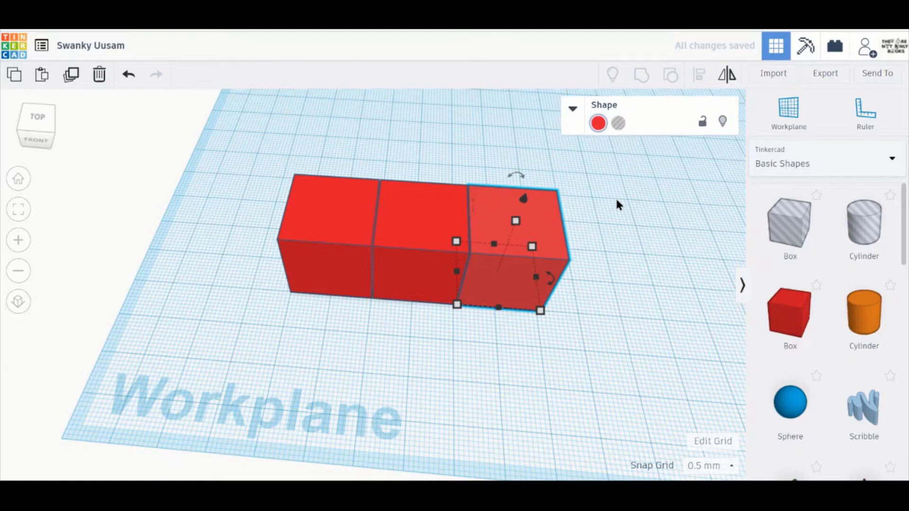
- Duplicate the whole row of three boxes and nudge the copy alongside the original row, leaving a 0.5 mm gap
right_drag(615, 197, 391, 198)
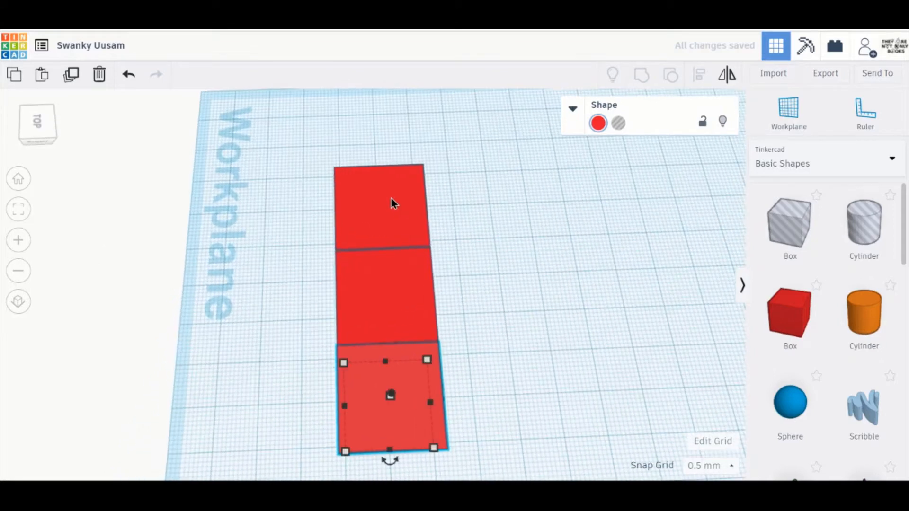
drag(288, 126, 487, 461)
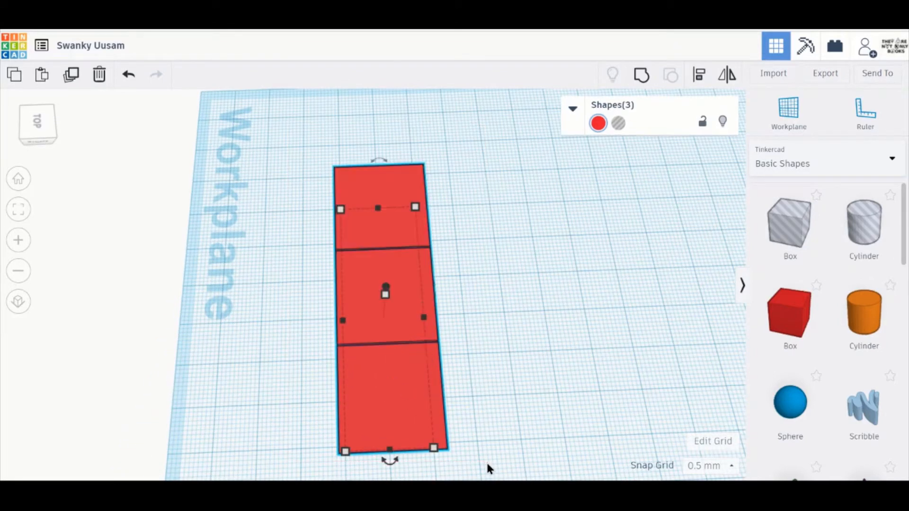
key(ctrl+d)
key(Right)
key(Right)
key(Right)
key(Right)
key(Right)
key(Right)
key(Right)
key(Right)
key(Right)
key(Right)
key(Right)
key(Right)
key(Right)
key(Right)
key(Right)
key(Right)
key(Right)
key(Right)
key(Right)
key(Right)
key(Right)
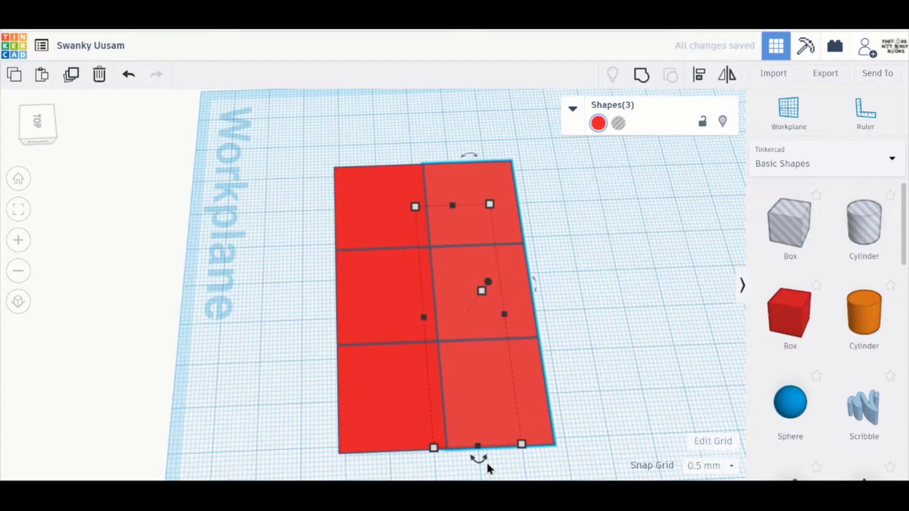
key(Right)
scroll(486, 462, up, 8)
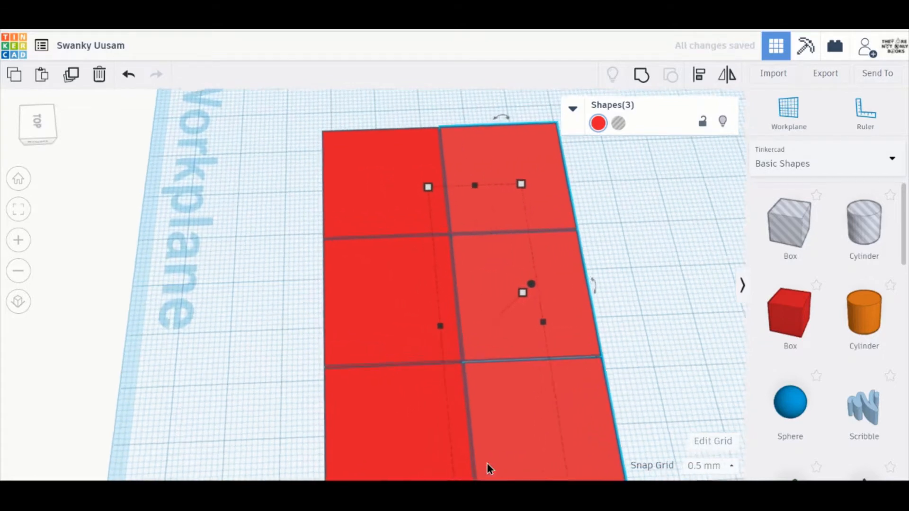
scroll(596, 362, down, 2)
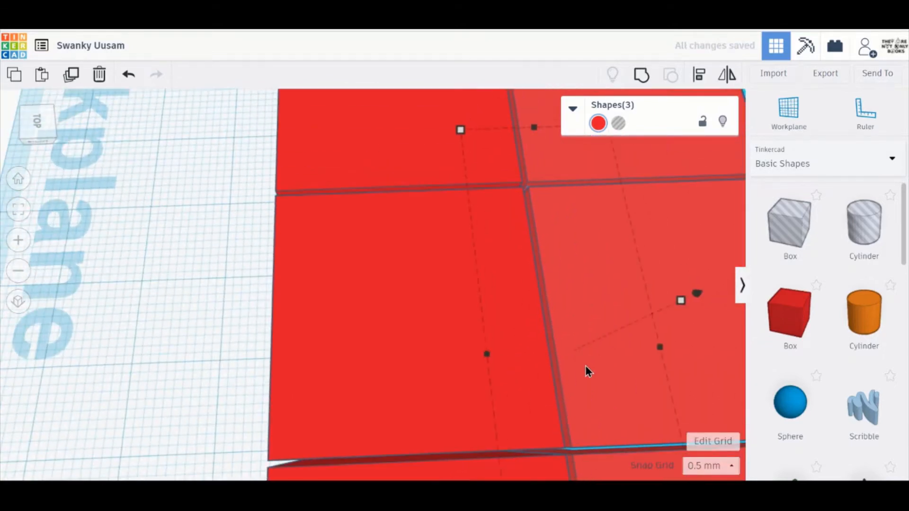
middle_drag(568, 365, 307, 346)
scroll(286, 172, up, 2)
right_drag(286, 172, 370, 445)
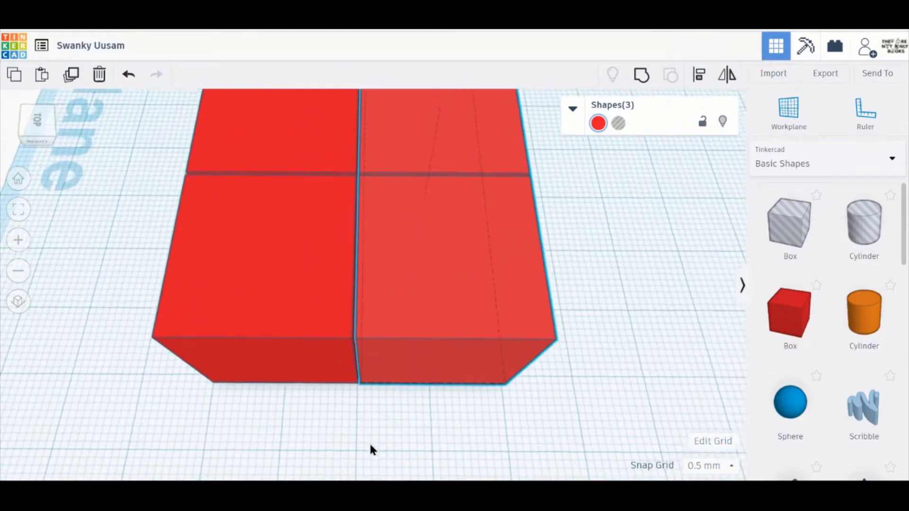
scroll(371, 445, down, 6)
- Repeat the row duplication with the same offset to complete a 3 by 3 layer of boxes
key(ctrl+d)
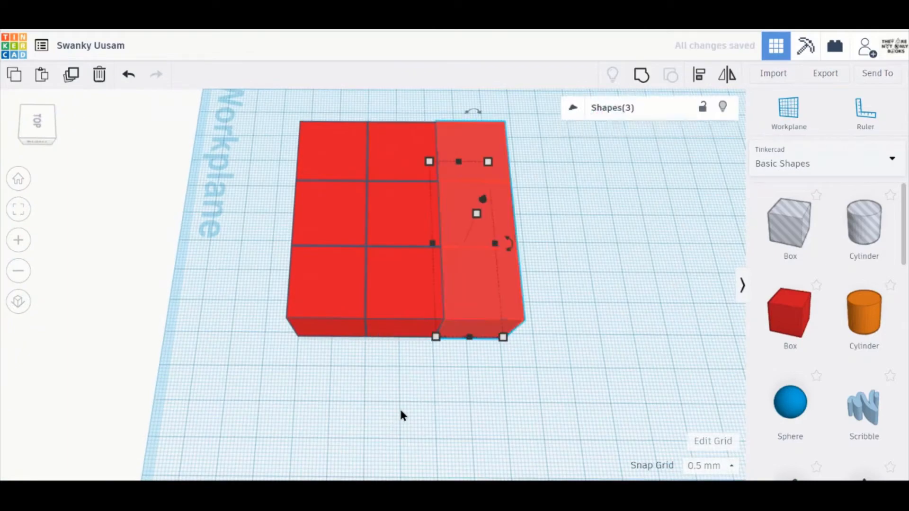
click(482, 361)
scroll(483, 361, up, 3)
right_drag(545, 386, 507, 370)
scroll(521, 393, up, 4)
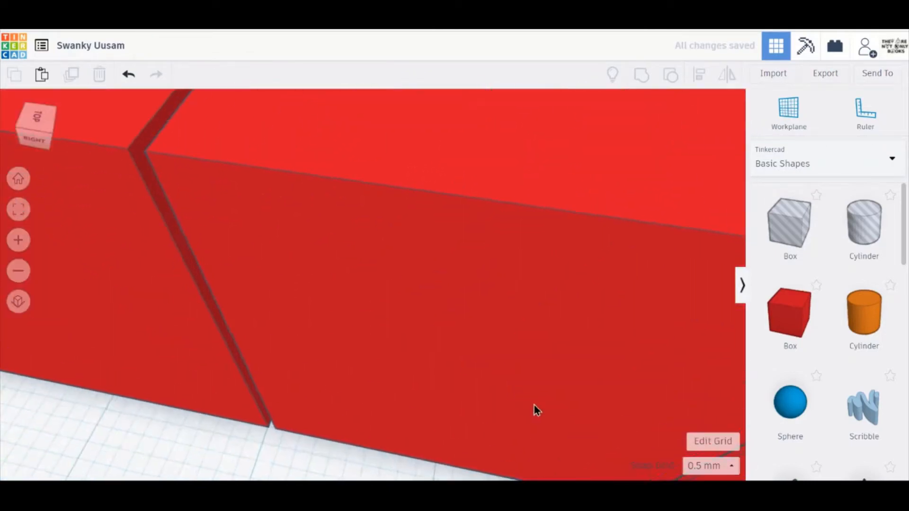
scroll(265, 298, down, 5)
scroll(351, 361, down, 5)
- Duplicate the nine-box layer and raise the copy directly above the original, leaving a 0.5 mm gap between the layers
right_drag(315, 347, 386, 398)
drag(294, 182, 538, 449)
right_drag(540, 415, 544, 376)
key(ctrl+Up)
key(ctrl+Up)
key(ctrl+Up)
key(ctrl+Up)
key(ctrl+Up)
key(ctrl+Up)
key(ctrl+Up)
key(ctrl+Up)
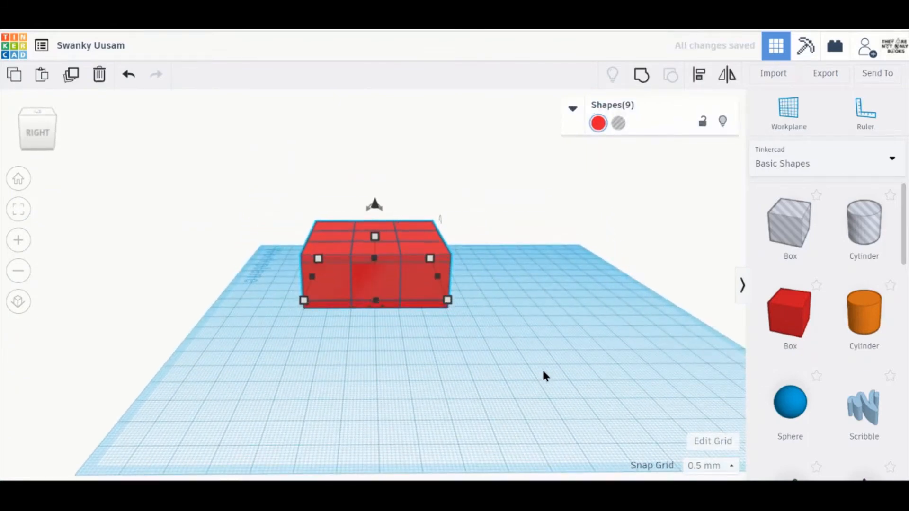
key(ctrl+Up)
key(ctrl+Up)
key(ctrl+Up)
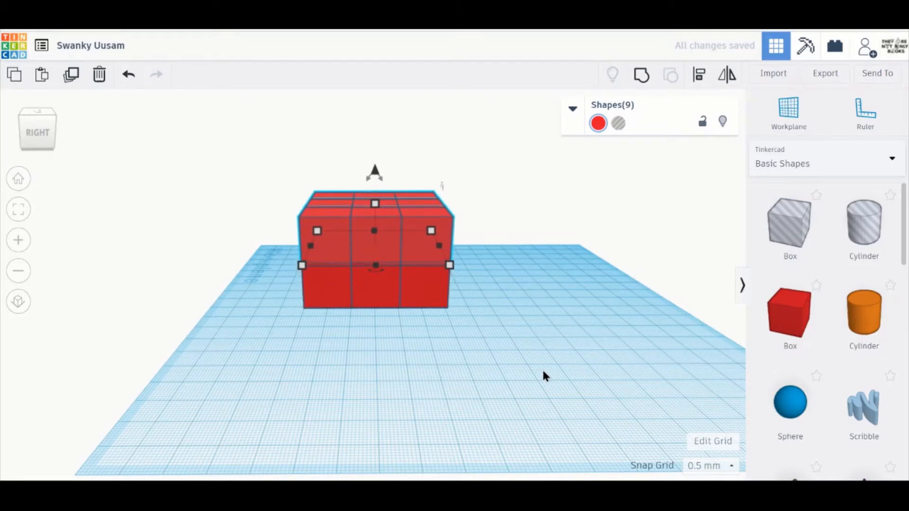
scroll(404, 223, up, 2)
scroll(403, 217, up, 3)
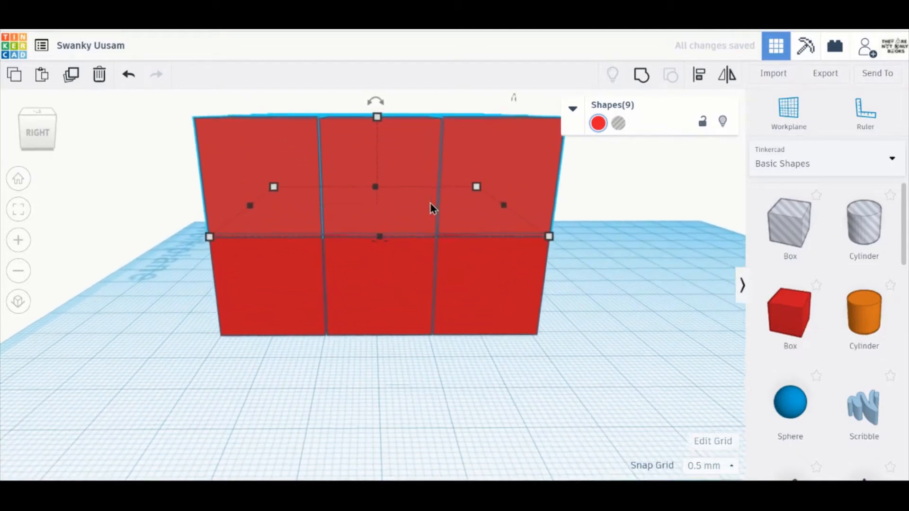
scroll(425, 224, up, 3)
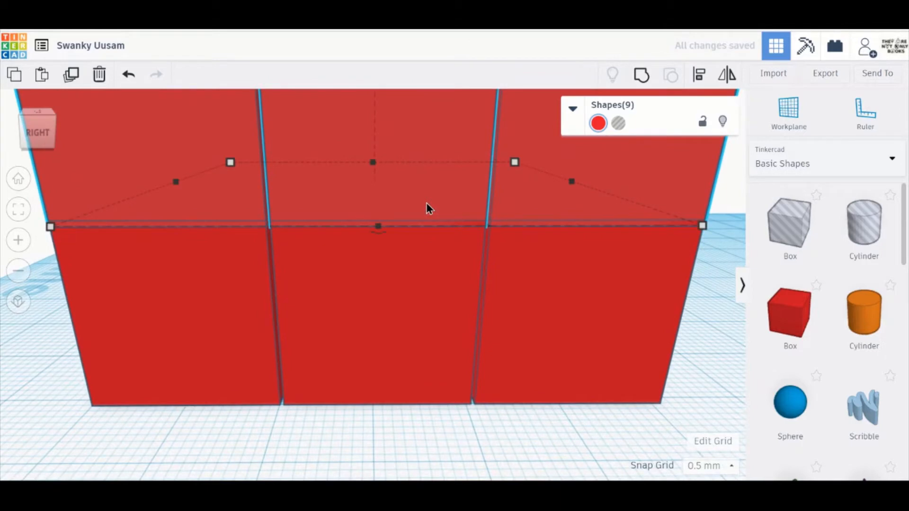
key(ctrl+Up)
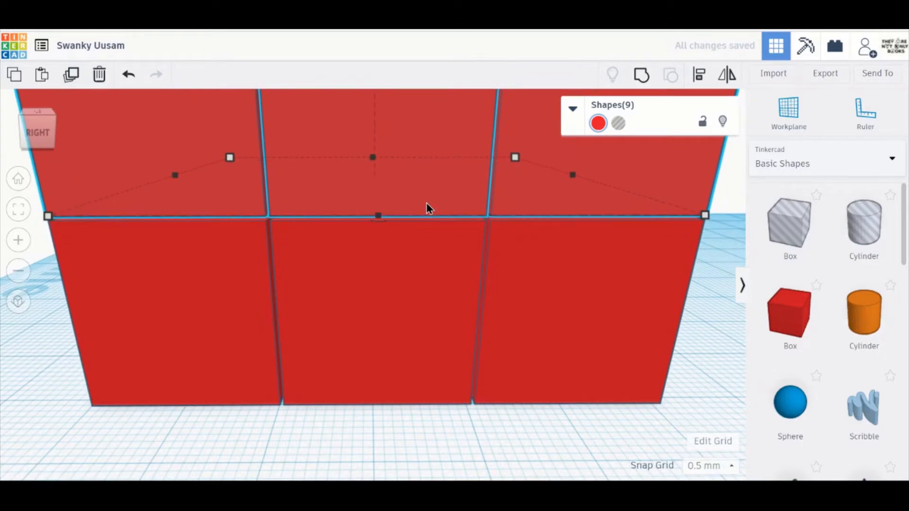
scroll(430, 199, down, 5)
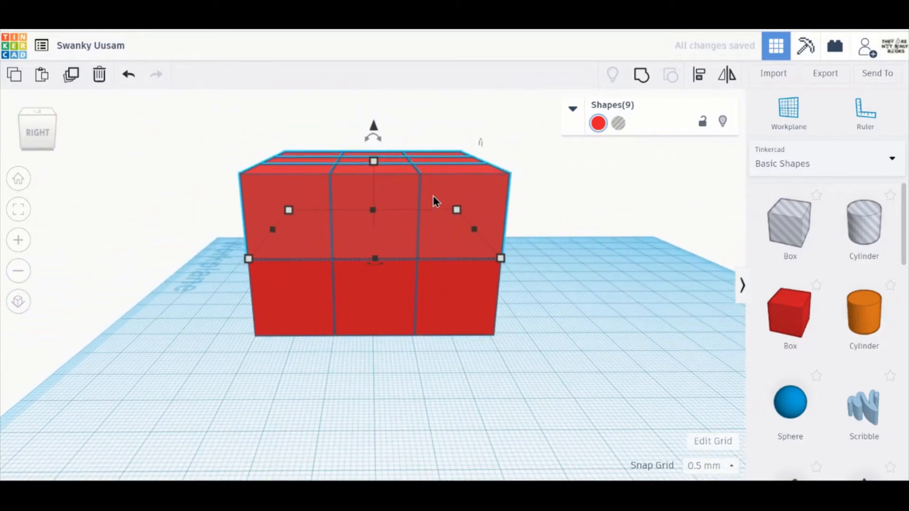
- Repeat the layer duplication with the same vertical offset to complete the 3 by 3 by 3 cube
key(ctrl+d)
scroll(434, 197, down, 3)
click(509, 268)
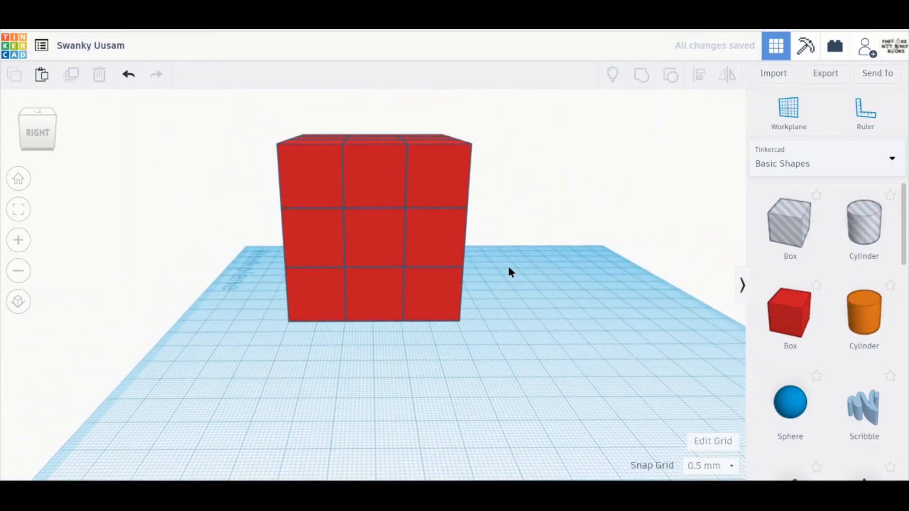
right_drag(508, 269, 624, 304)
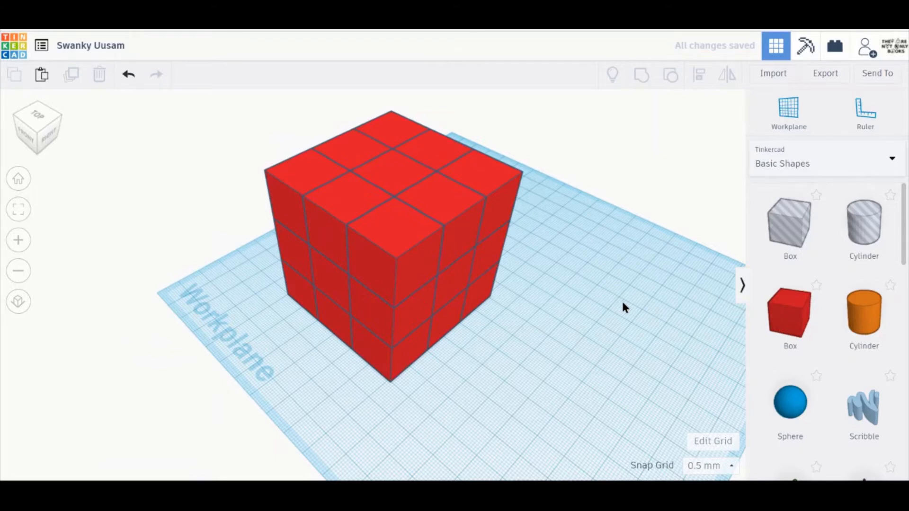
- Select all 27 boxes of the cube and make them transparent
scroll(623, 305, down, 4)
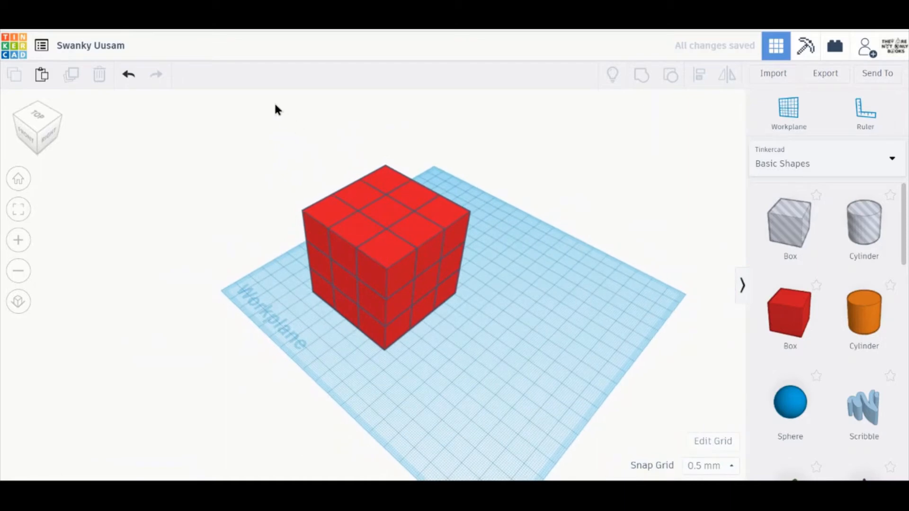
drag(272, 129, 493, 361)
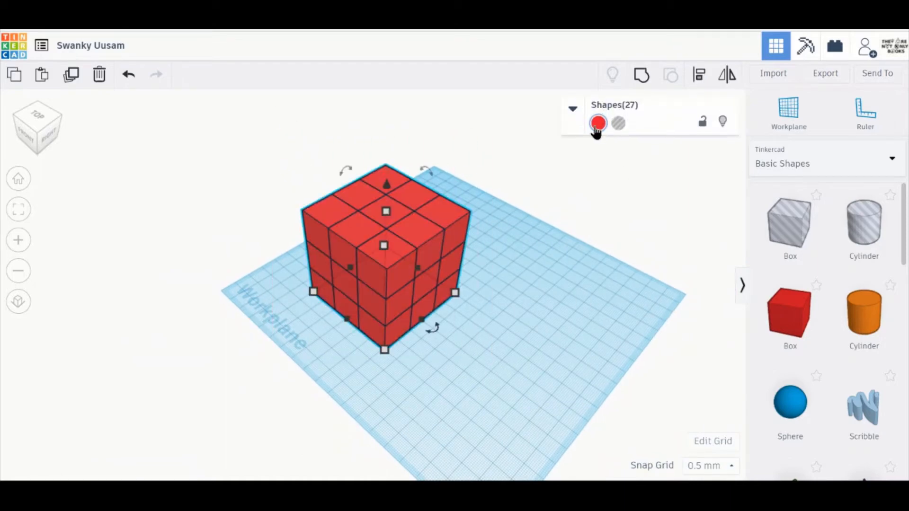
click(598, 125)
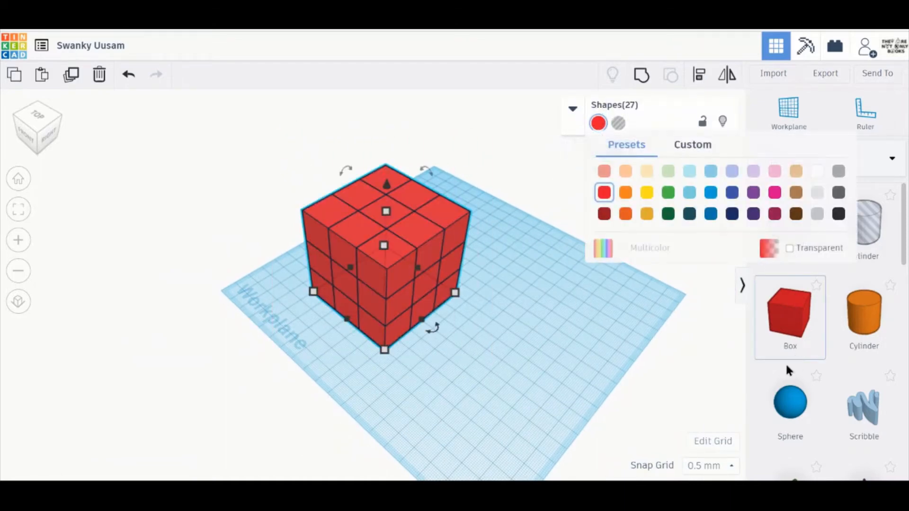
click(789, 248)
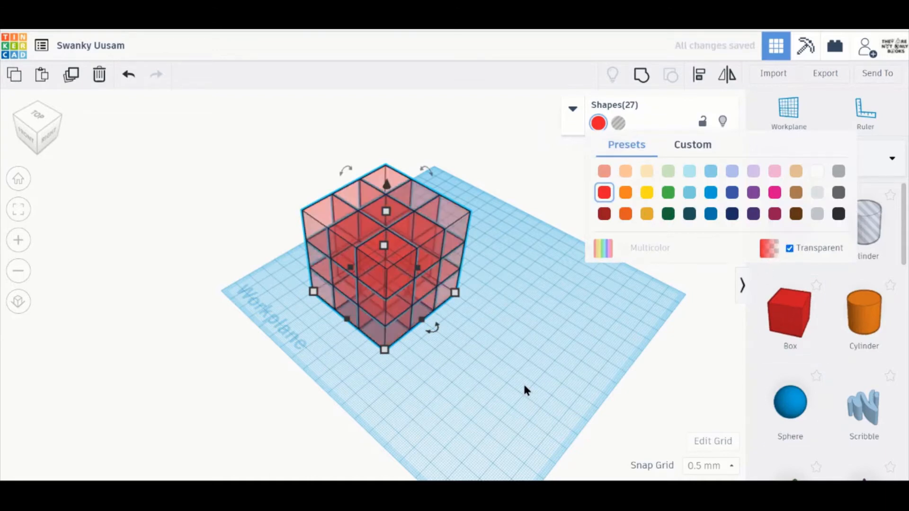
click(510, 364)
- Stretch the centre box of the cube's front face sideways to overlap the adjacent box in the right column
right_drag(510, 365, 545, 350)
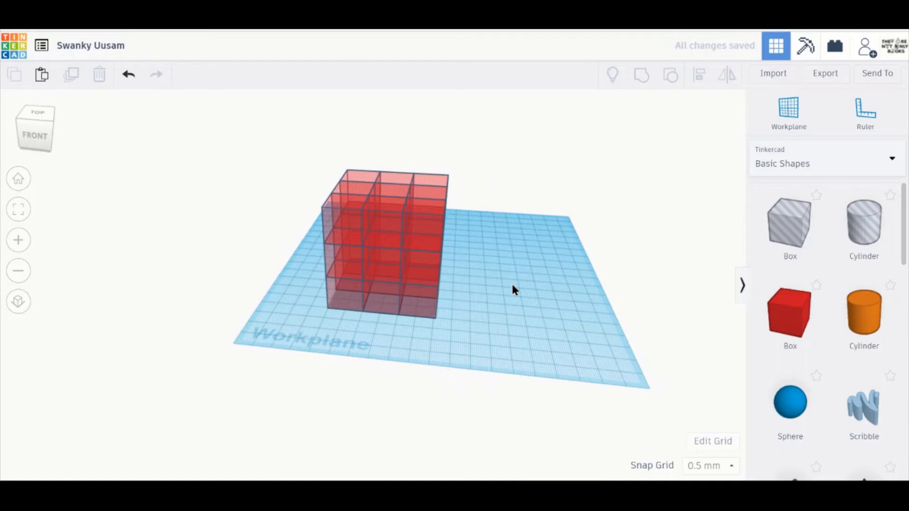
scroll(512, 286, up, 3)
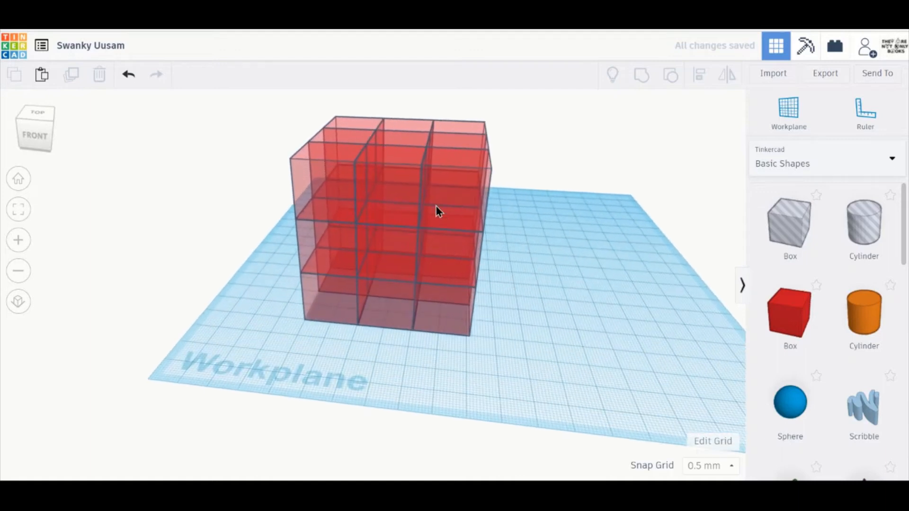
click(419, 270)
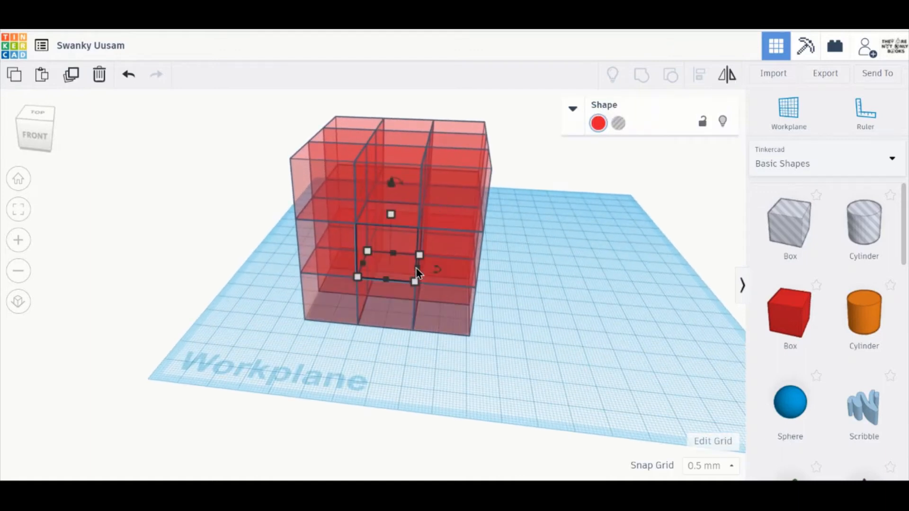
drag(417, 267, 455, 308)
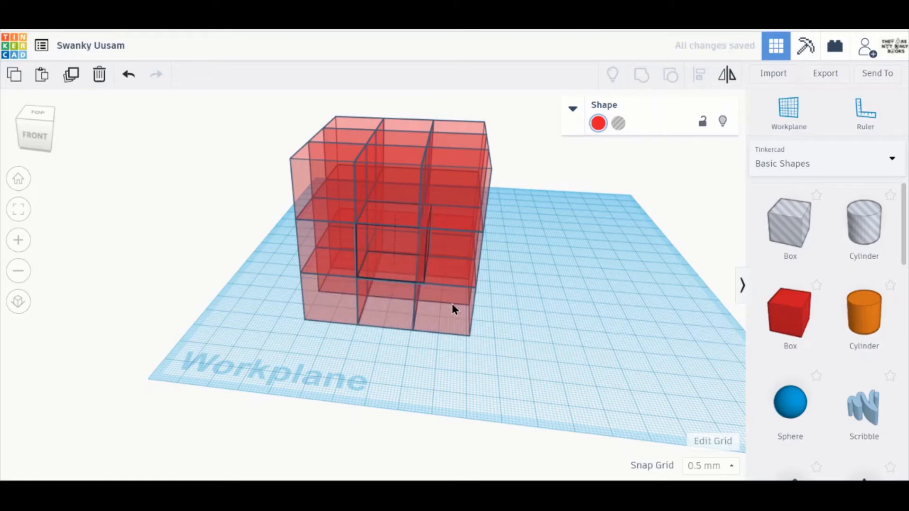
drag(445, 274, 446, 262)
- Select the upper-right front box together with the boxes below it in its column for the first puzzle piece
click(453, 200)
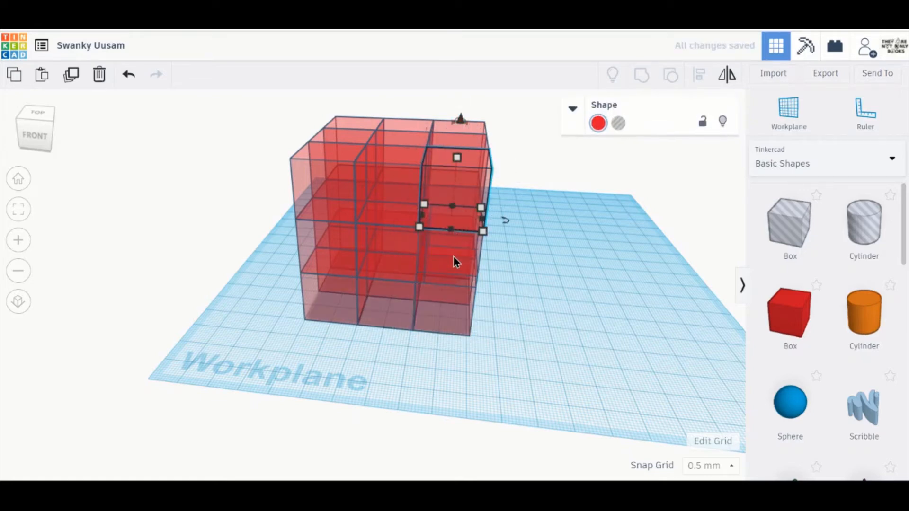
click(452, 237)
drag(452, 222, 452, 209)
click(550, 226)
click(450, 222)
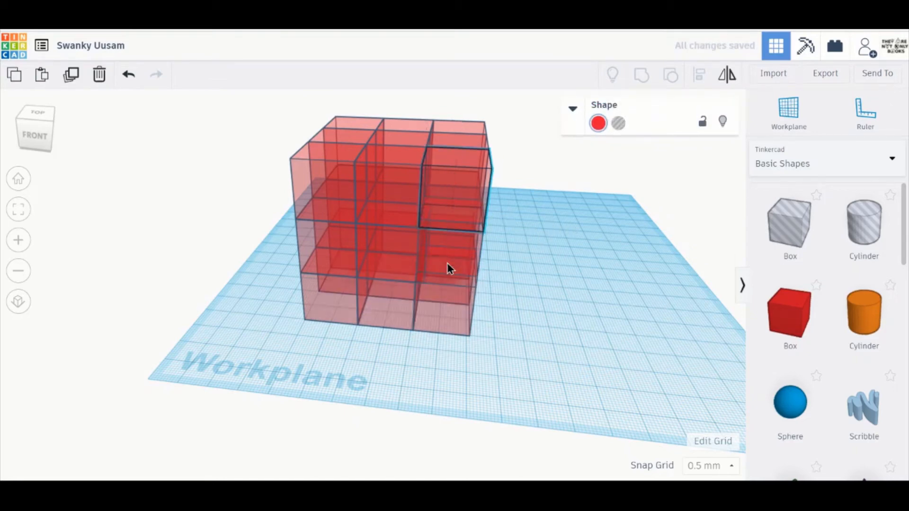
shift+click(448, 264)
shift+click(424, 313)
shift+click(475, 325)
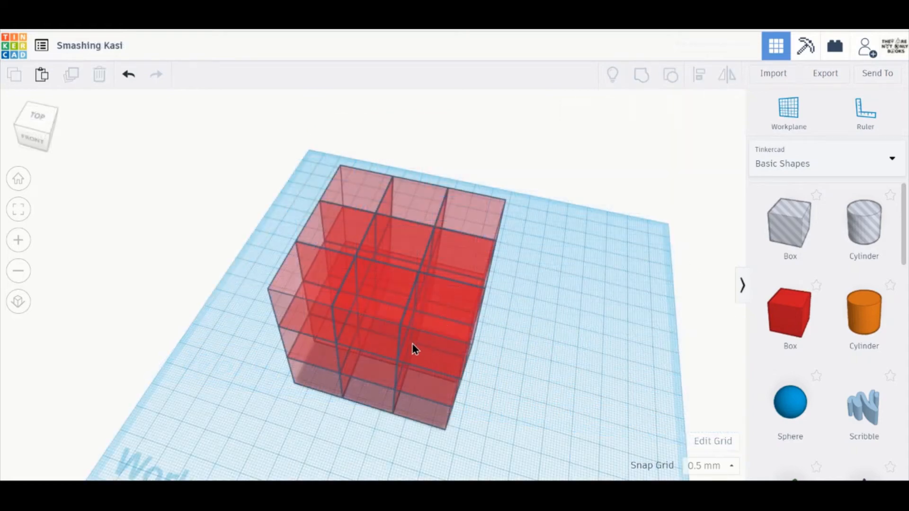
- In the Smashing Kasi design, stretch a front box into its neighbours and group three adjoining boxes into one piece
click(412, 349)
drag(412, 349, 439, 301)
click(524, 407)
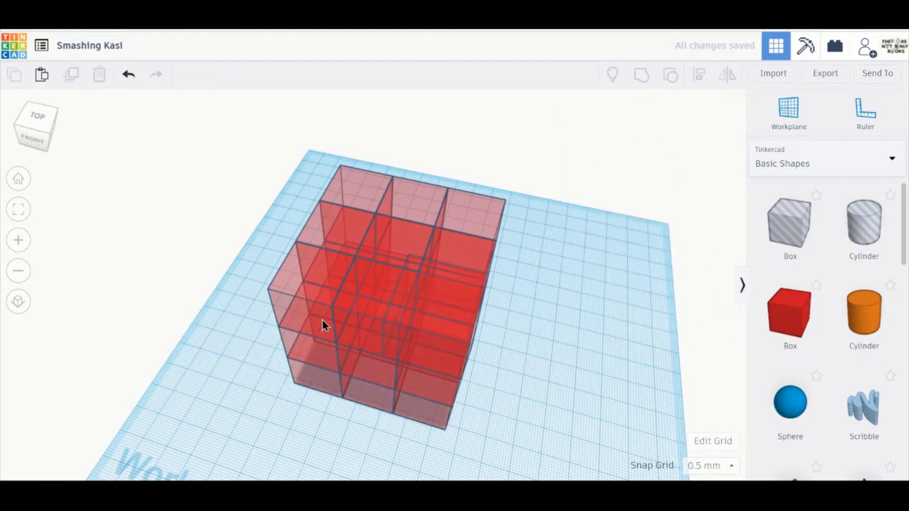
click(318, 320)
shift+click(461, 327)
shift+click(473, 250)
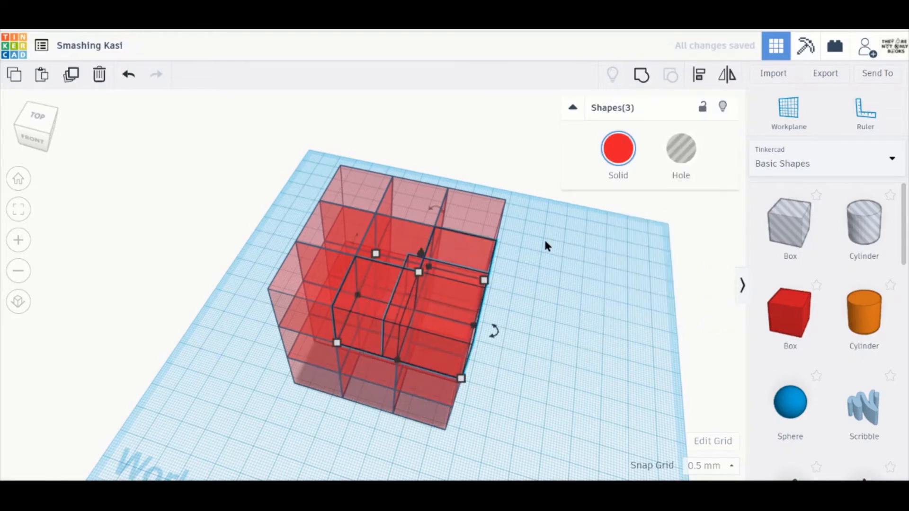
click(636, 75)
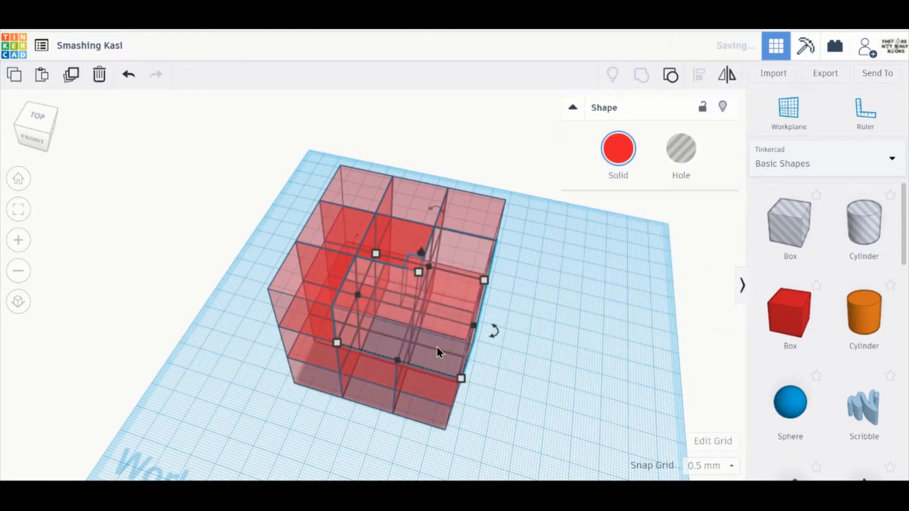
- Pull the grouped piece out of the cube in the Smashing Kasi design and place it beside the remaining boxes
drag(437, 348, 684, 431)
click(566, 286)
right_drag(565, 286, 652, 337)
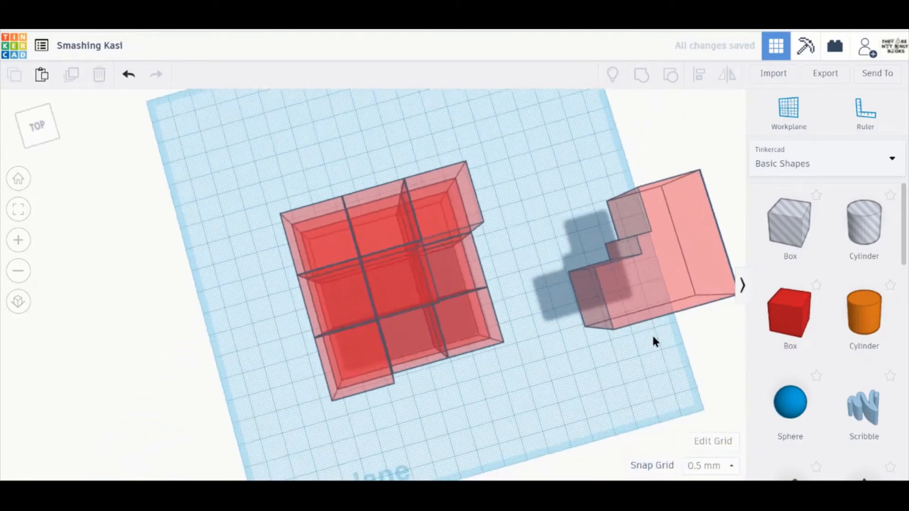
middle_drag(651, 198, 434, 198)
scroll(501, 189, up, 3)
middle_drag(501, 189, 440, 227)
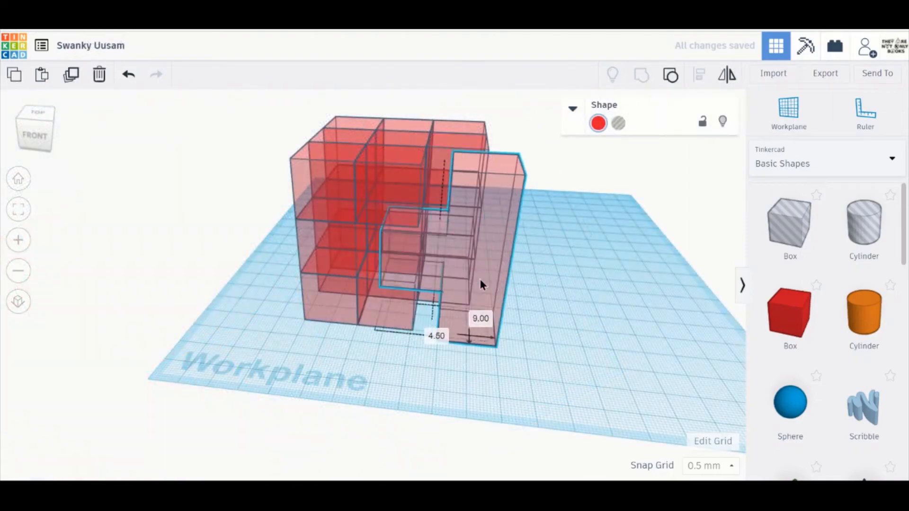
- In the Swanky Uusam design, move the first grouped piece out of the cube to its right side
drag(480, 279, 651, 327)
click(535, 433)
right_drag(535, 433, 547, 465)
- Stretch the centre box of the top layer forward into the box in front of it
click(410, 172)
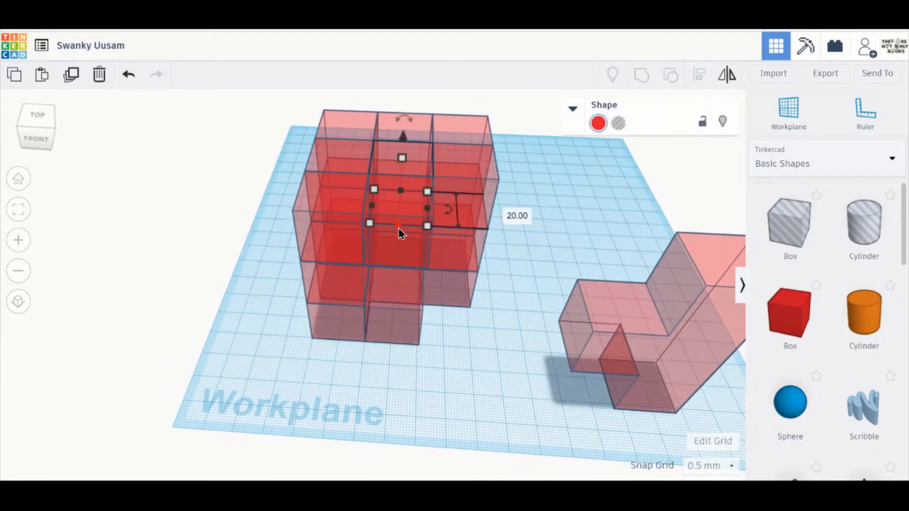
drag(358, 246, 309, 285)
click(309, 344)
right_drag(309, 344, 322, 313)
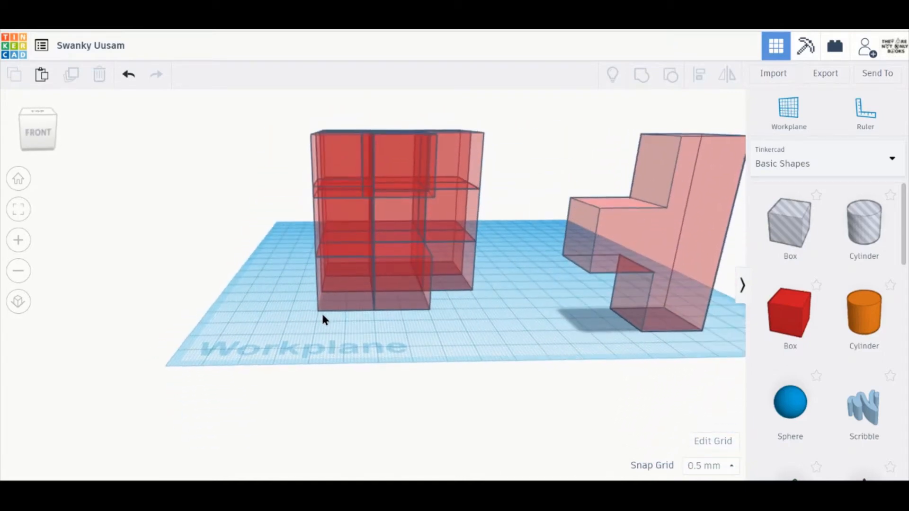
- Group the front-left column with the top layer's front-centre and centre boxes into the second piece
click(322, 313)
shift+click(355, 277)
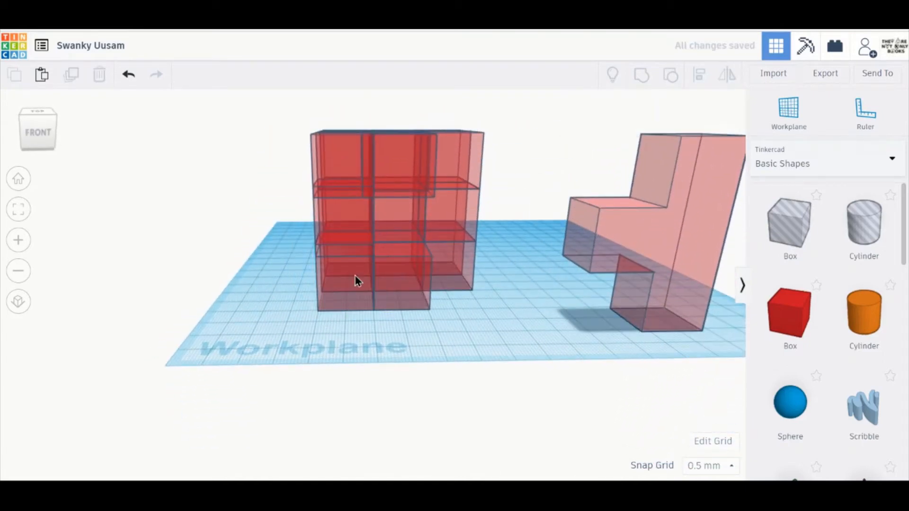
shift+click(355, 277)
shift+click(361, 219)
shift+click(348, 161)
shift+click(407, 164)
right_drag(412, 142, 418, 185)
shift+click(416, 173)
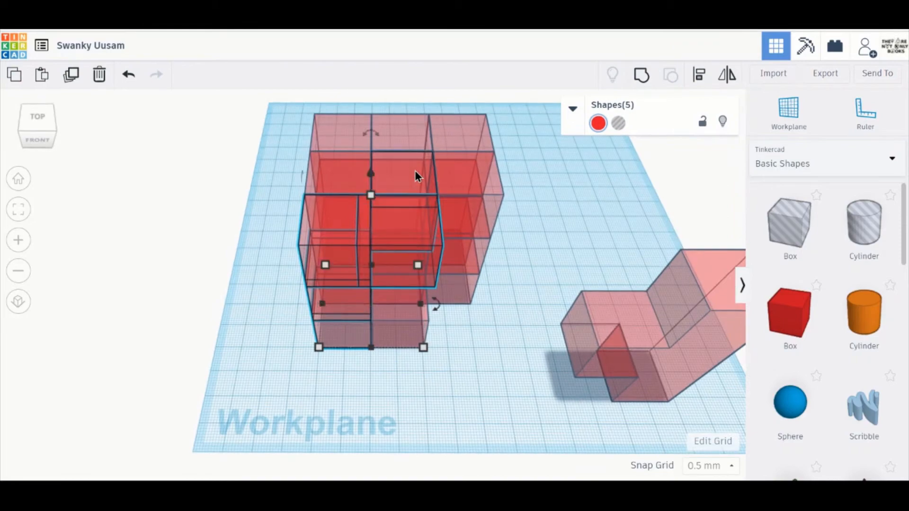
click(639, 77)
- Move the second grouped piece out of the cube to its front-left side
scroll(359, 250, down, 3)
drag(361, 297, 168, 369)
right_drag(355, 373, 329, 362)
scroll(426, 365, up, 5)
right_drag(452, 349, 410, 363)
right_drag(418, 357, 363, 297)
- Stretch the bottom layer's middle-row left box to about 25.5 mm wide and its centre box to about 24.5 mm tall
click(362, 297)
drag(391, 299, 448, 294)
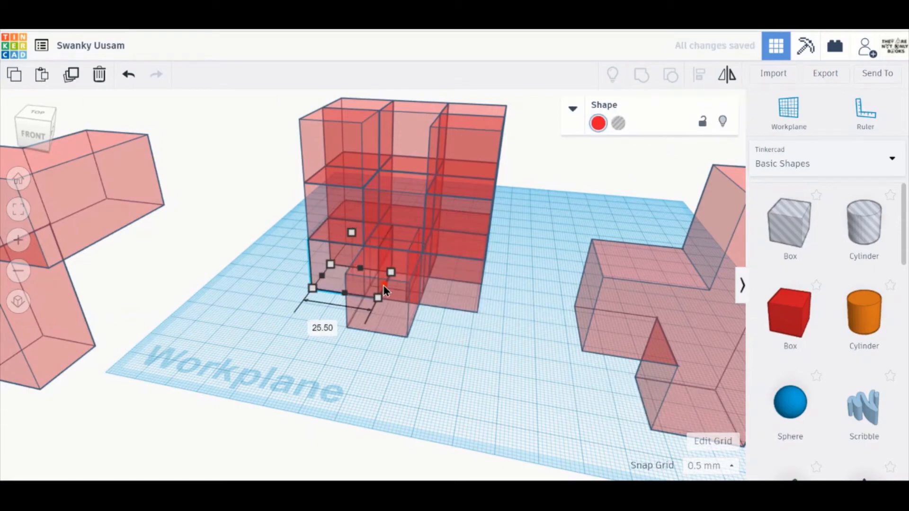
right_drag(388, 289, 398, 238)
drag(402, 239, 405, 232)
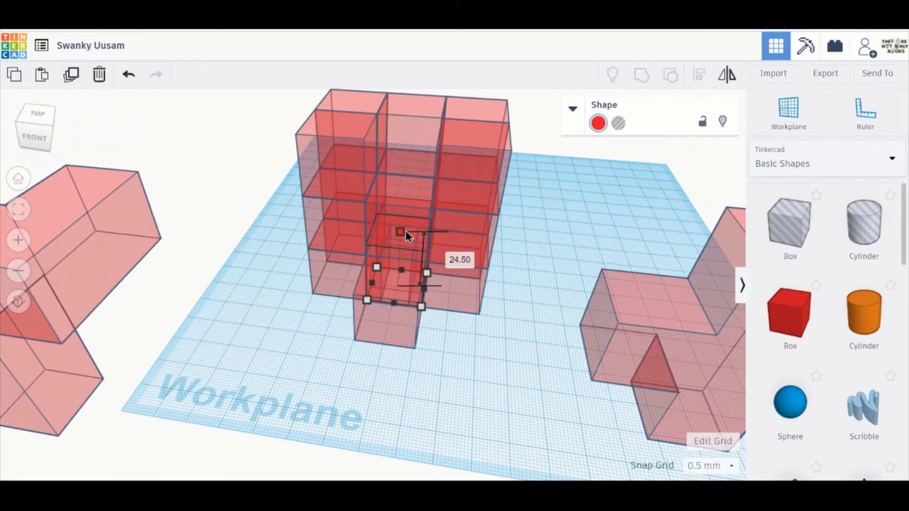
- Group the bottom layer's middle-row boxes with the front-centre box into the third piece
shift+click(331, 274)
shift+click(386, 317)
shift+click(462, 296)
click(642, 78)
scroll(583, 238, down, 3)
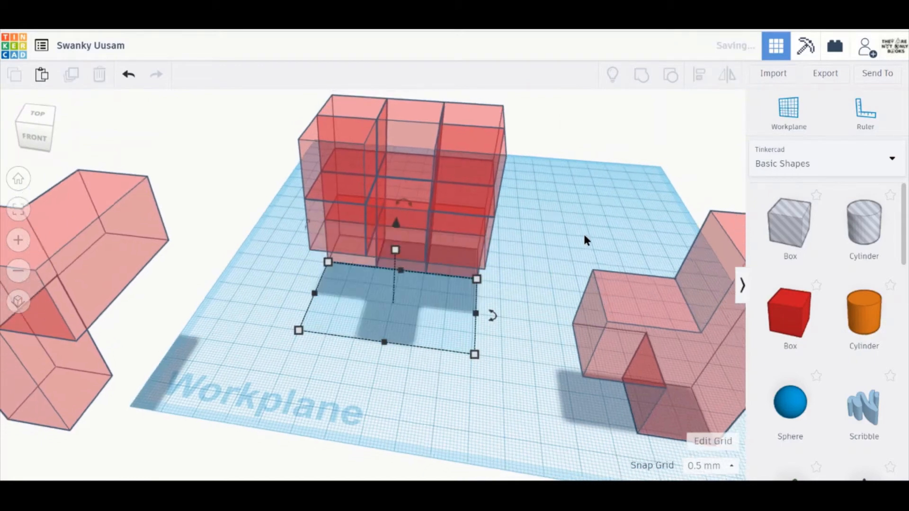
- Try to move the third piece out in front of the cube, and undo the move
drag(379, 332, 314, 414)
click(534, 413)
right_drag(534, 416, 549, 400)
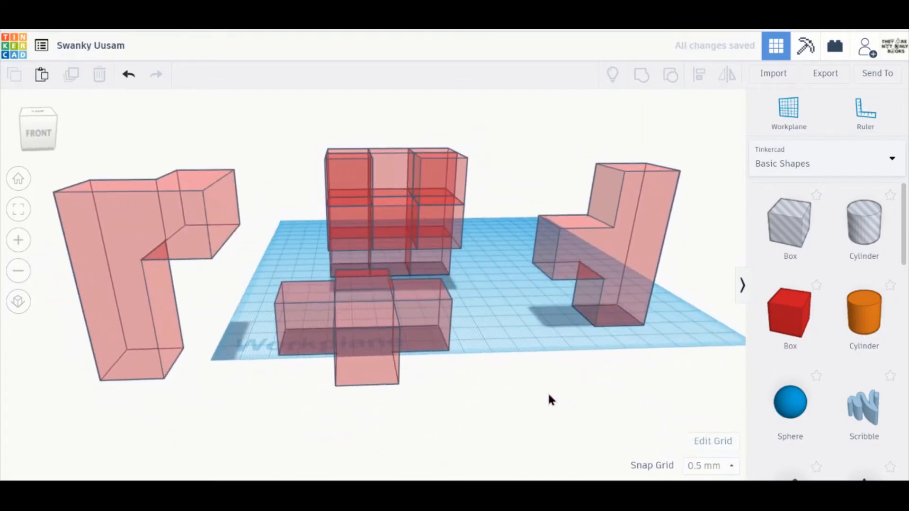
key(ctrl+z)
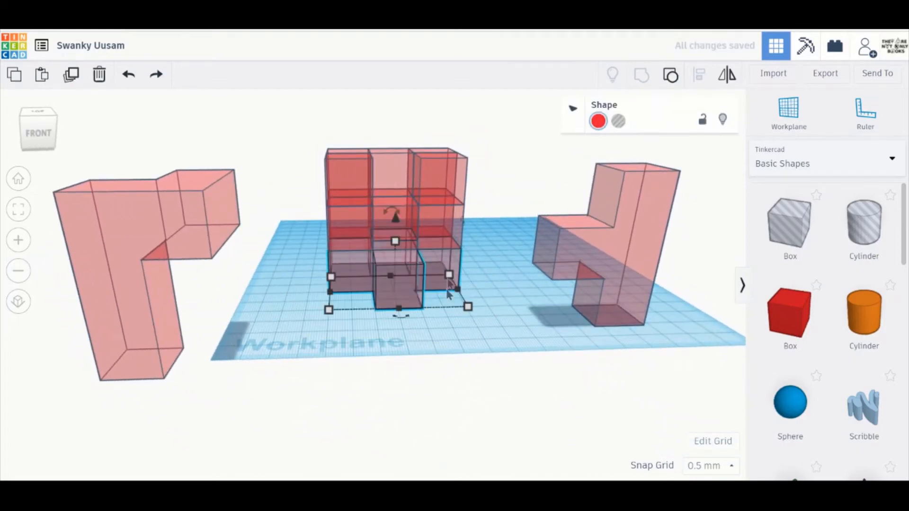
- Move the third piece out of the cube, well in front of the workplane's front edge
drag(417, 290, 425, 397)
right_drag(425, 397, 335, 231)
scroll(473, 338, up, 3)
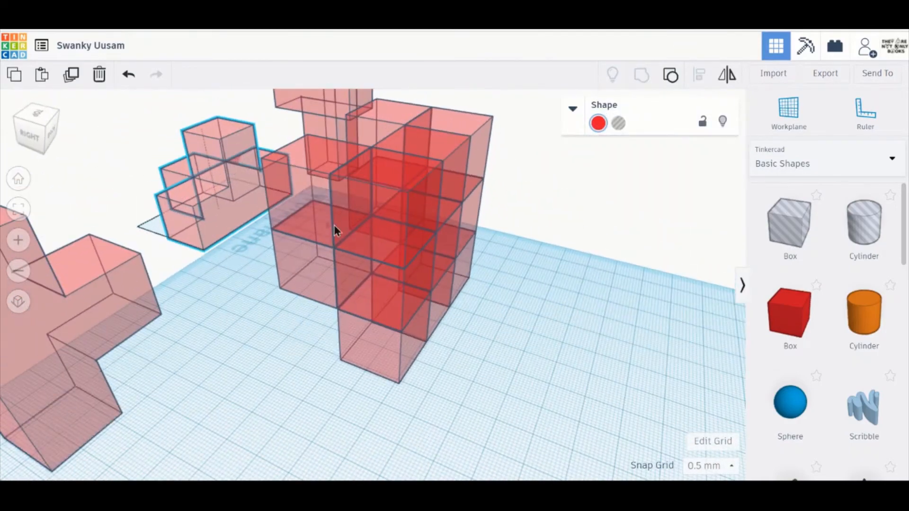
- Select the next adjoining boxes in the remaining block and separate them from the cube as the fourth piece
click(479, 341)
right_drag(478, 341, 341, 303)
click(331, 271)
click(426, 421)
right_drag(426, 421, 457, 415)
click(303, 229)
click(578, 417)
right_drag(314, 266, 201, 431)
click(581, 268)
- Stretch an upper box of the remaining block into its neighbour and separate the fifth piece from the last boxes
click(377, 254)
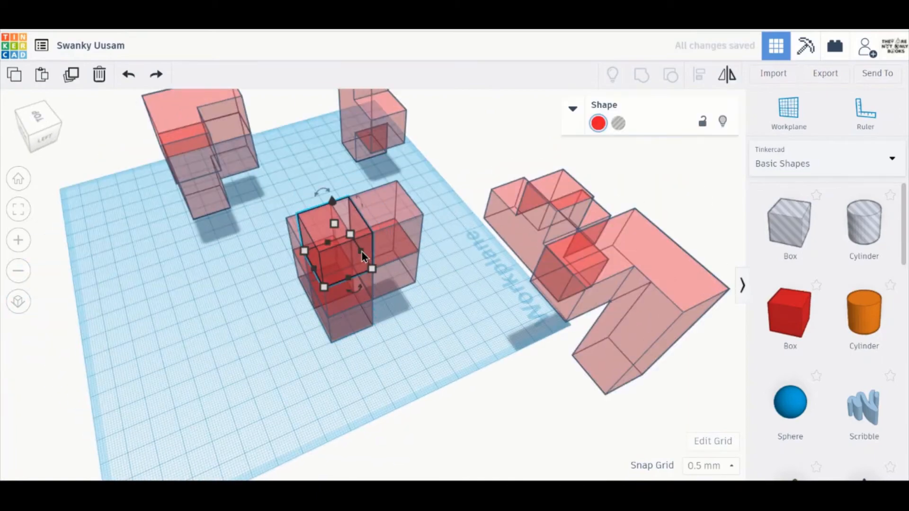
right_drag(406, 209, 422, 267)
click(353, 339)
right_drag(353, 339, 468, 362)
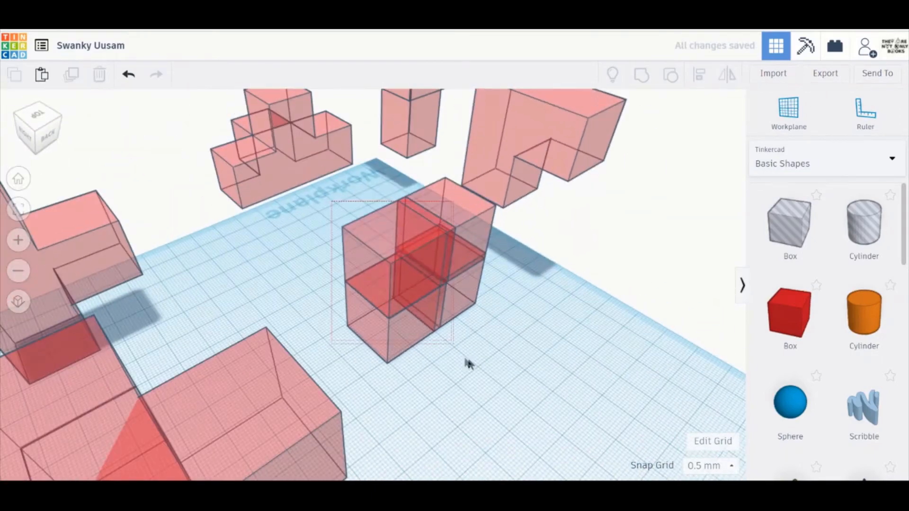
- Undo the last two changes and restore them
key(ctrl+z)
key(ctrl+z)
key(ctrl+shift+z)
right_drag(617, 340, 287, 233)
key(ctrl+shift+z)
- Group the four remaining boxes into the last puzzle piece
right_drag(544, 371, 493, 294)
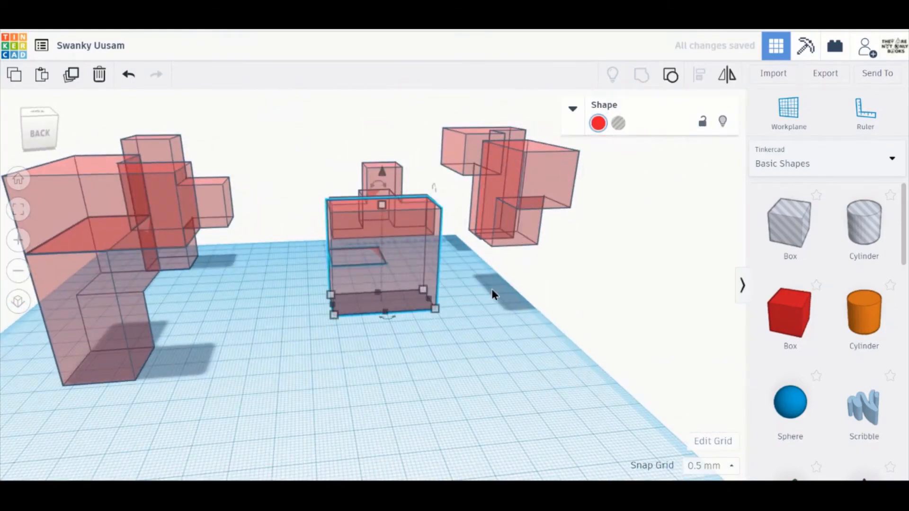
click(637, 92)
right_drag(637, 92, 453, 425)
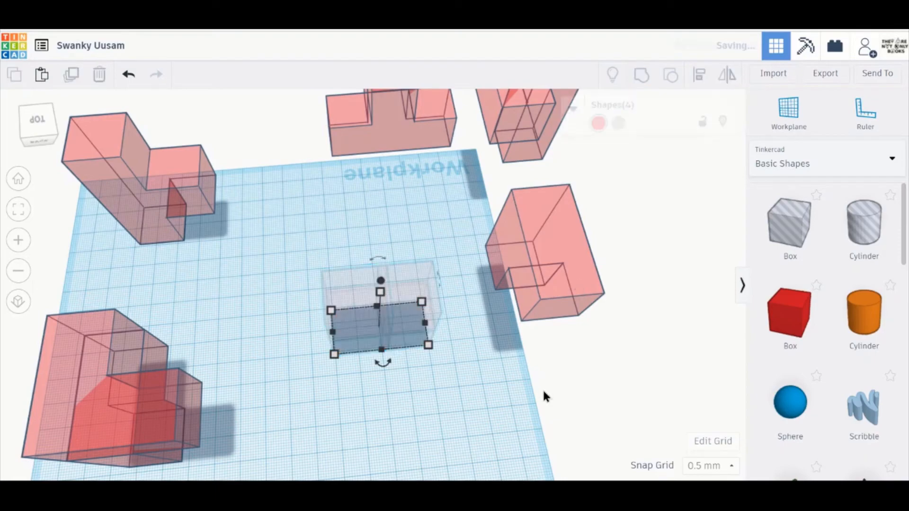
- Select all six puzzle pieces and turn off their transparency
right_drag(543, 388, 402, 357)
scroll(402, 357, down, 3)
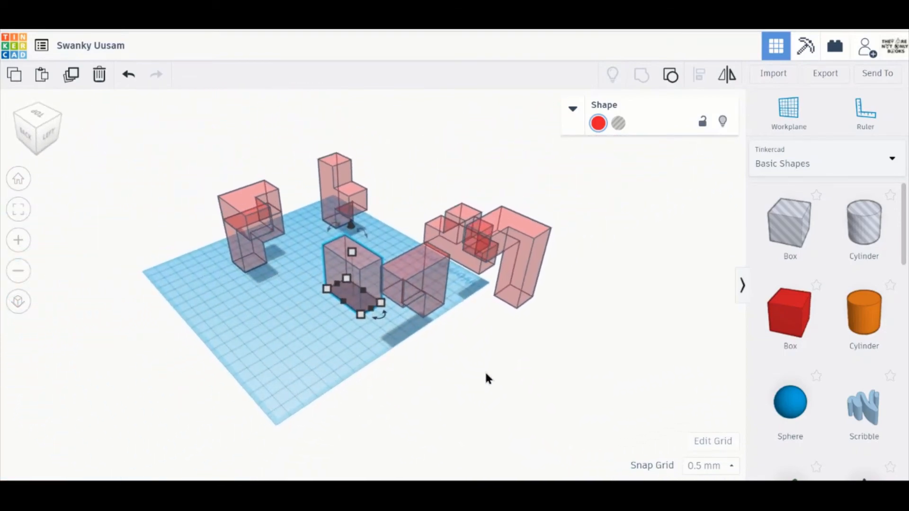
right_drag(488, 378, 493, 446)
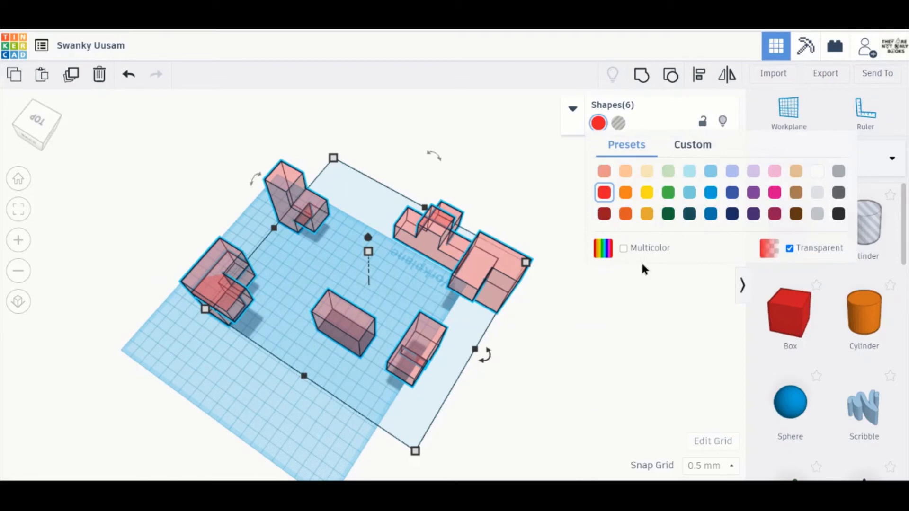
click(790, 249)
click(633, 368)
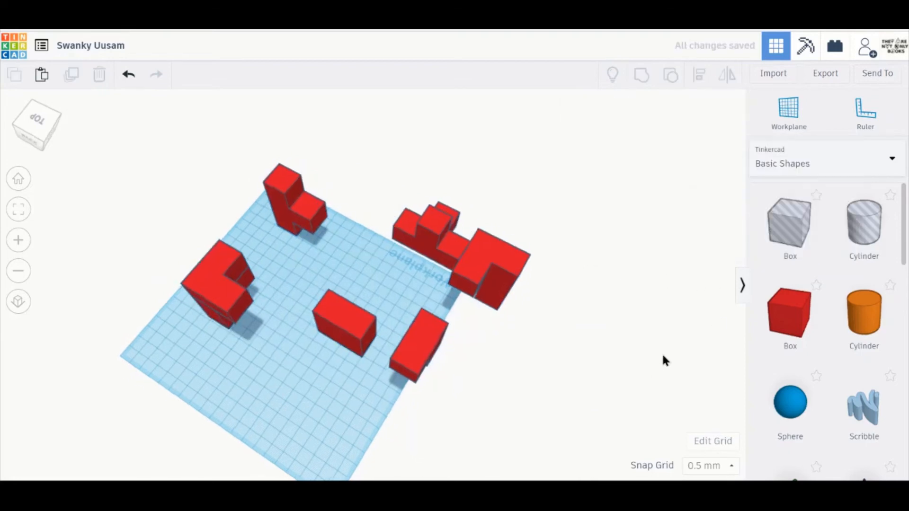
- Examine the solid puzzle pieces from the side and close up
right_drag(664, 360, 544, 313)
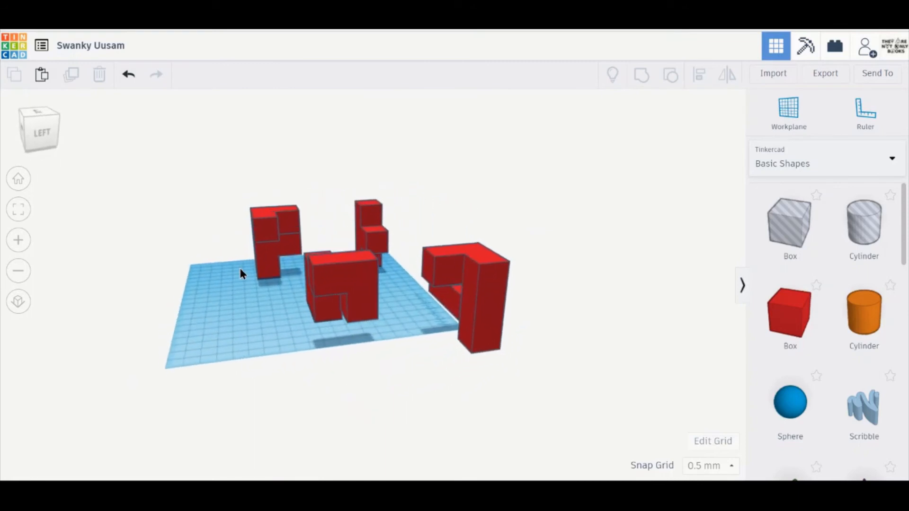
right_drag(240, 271, 399, 399)
scroll(395, 395, up, 3)
middle_drag(391, 392, 352, 376)
scroll(352, 376, up, 3)
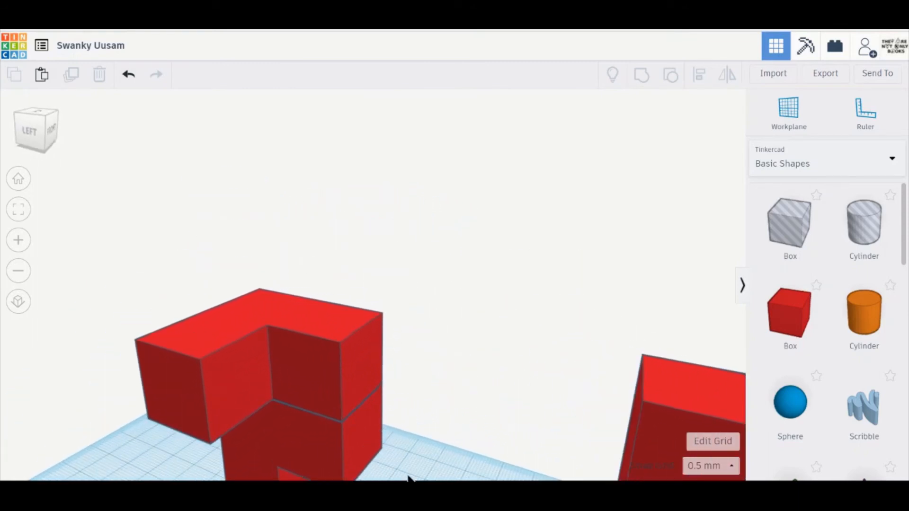
- Ungroup the tall piece that has a seam and stretch its lower front box upward to a height of 22 mm
right_drag(408, 479, 374, 290)
scroll(374, 290, up, 2)
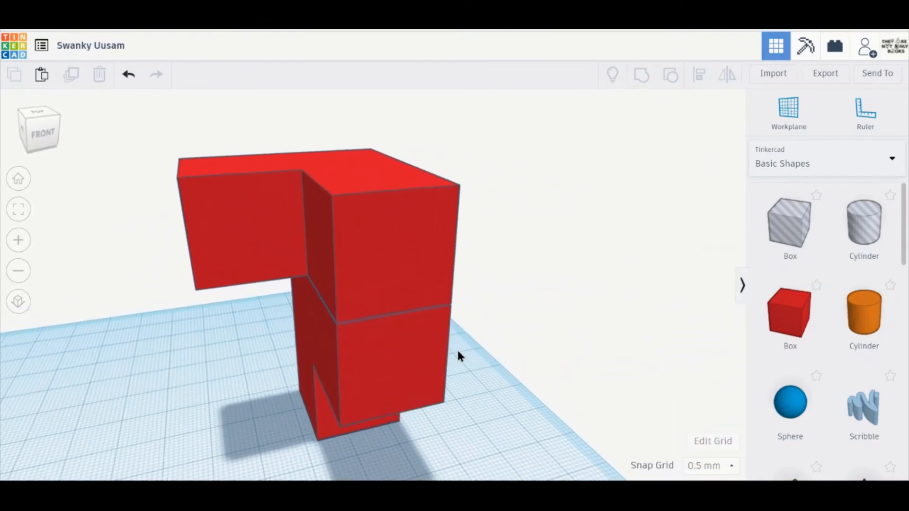
click(403, 253)
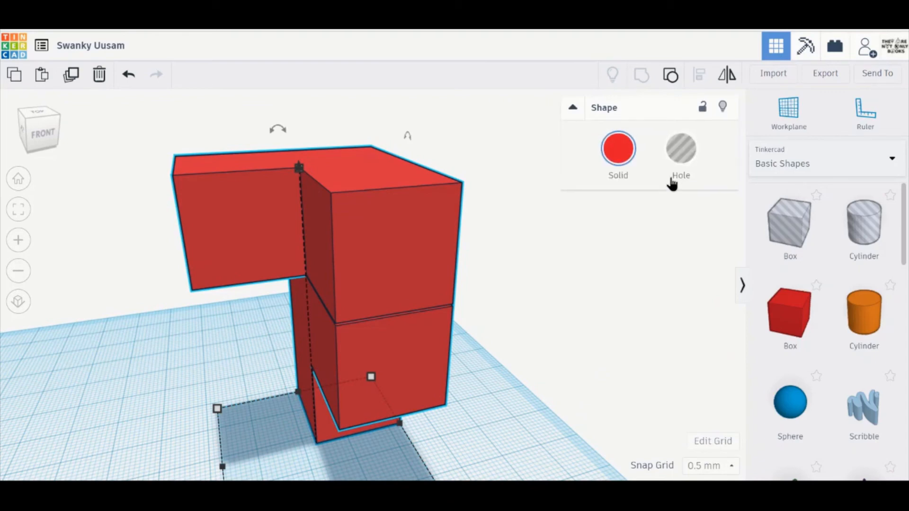
click(670, 78)
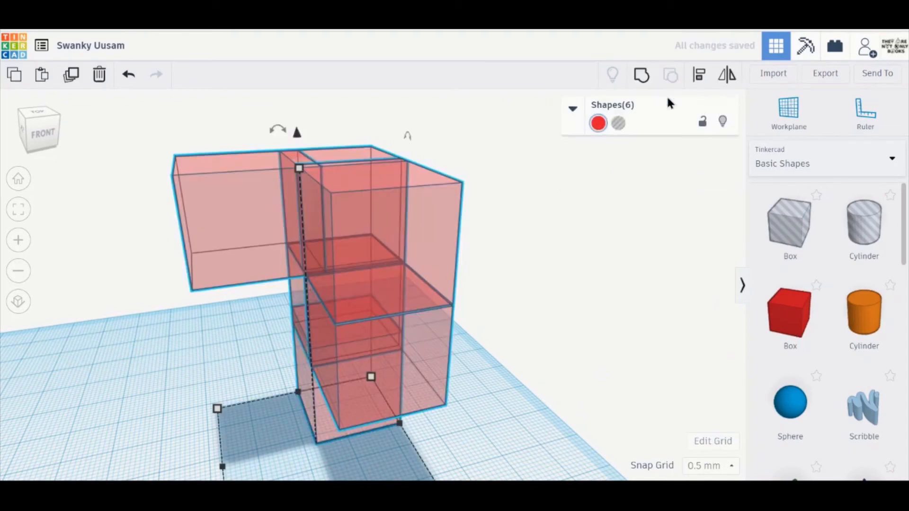
click(478, 351)
click(430, 365)
drag(375, 288, 373, 278)
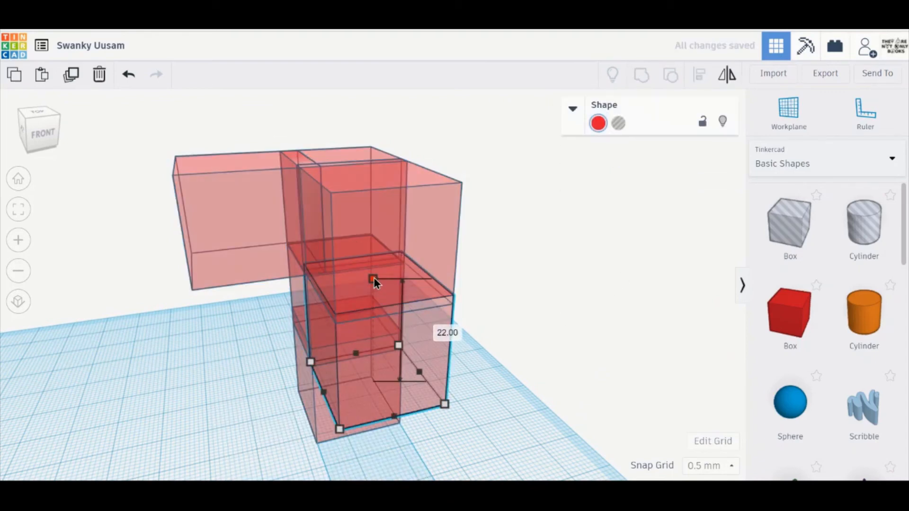
- Select all the boxes of the stretched piece and group them back into one solid
click(248, 178)
drag(438, 393, 440, 395)
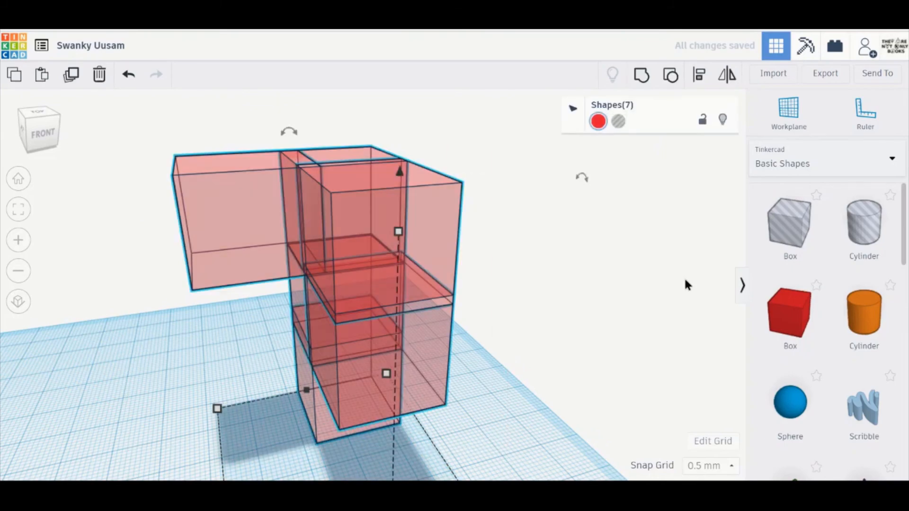
click(642, 78)
click(587, 294)
scroll(609, 266, up, 5)
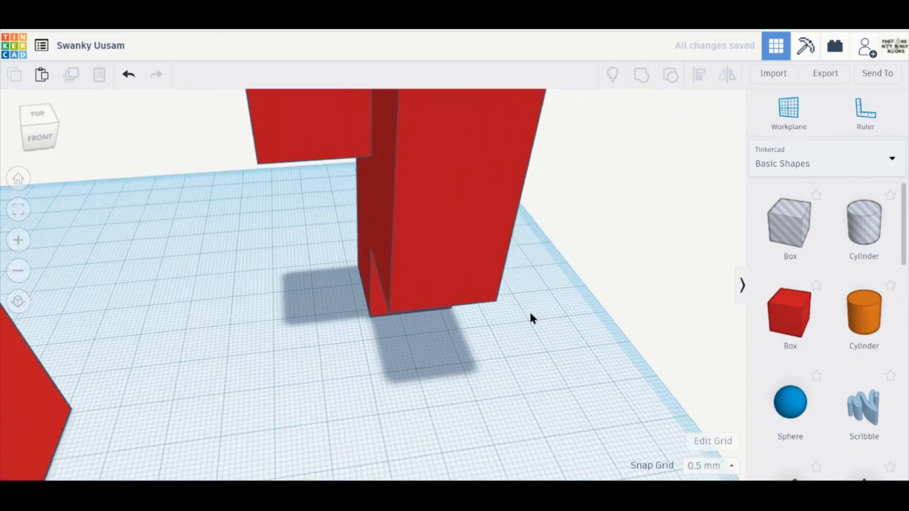
- Ungroup the next piece that shows seams and stretch one of its boxes slightly upward to overlap its neighbour
scroll(530, 282, down, 5)
right_drag(532, 247, 61, 198)
right_drag(648, 303, 424, 250)
click(423, 247)
click(671, 74)
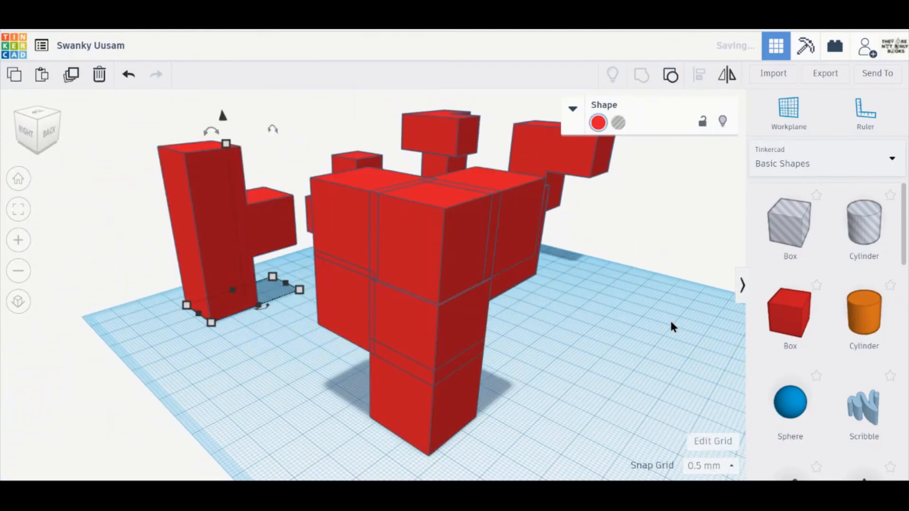
click(449, 317)
drag(431, 279, 431, 267)
- Group the adjusted boxes back into a single puzzle piece and check the pieces from several sides
click(610, 202)
right_drag(610, 202, 214, 213)
click(641, 75)
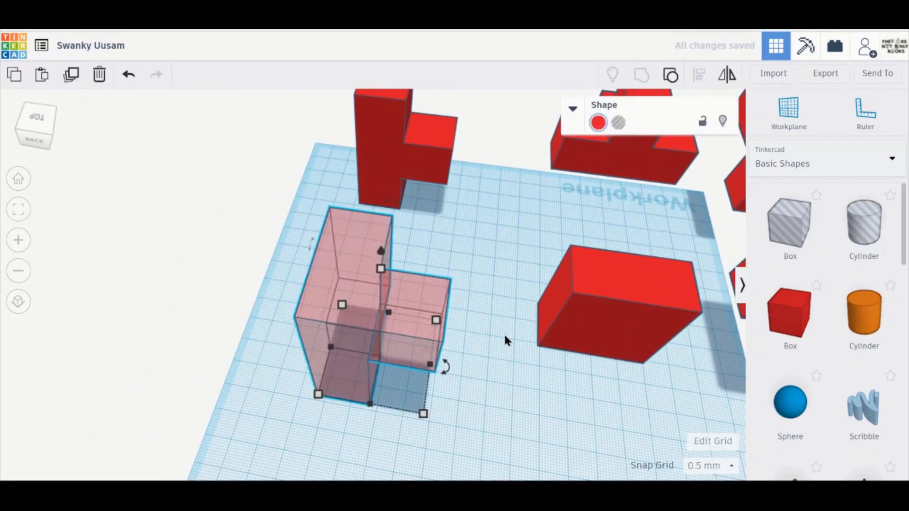
click(503, 334)
right_drag(504, 333, 412, 307)
click(819, 258)
click(544, 314)
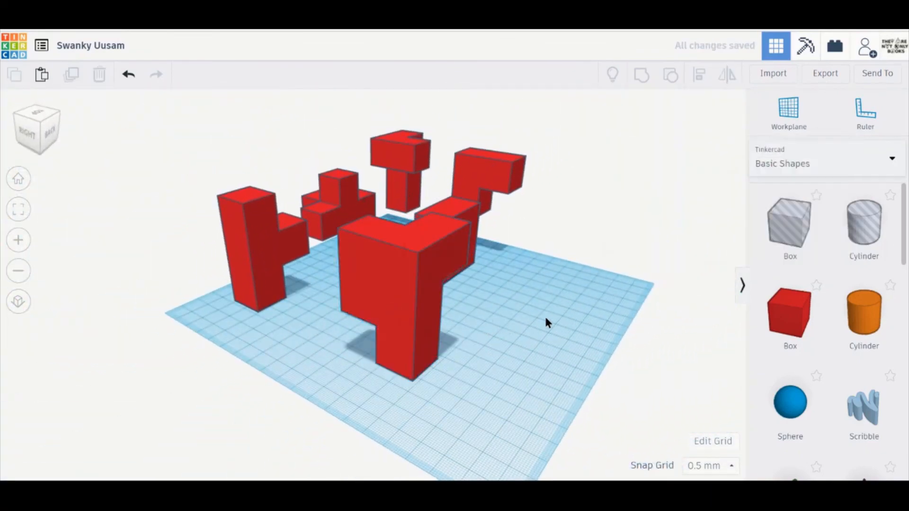